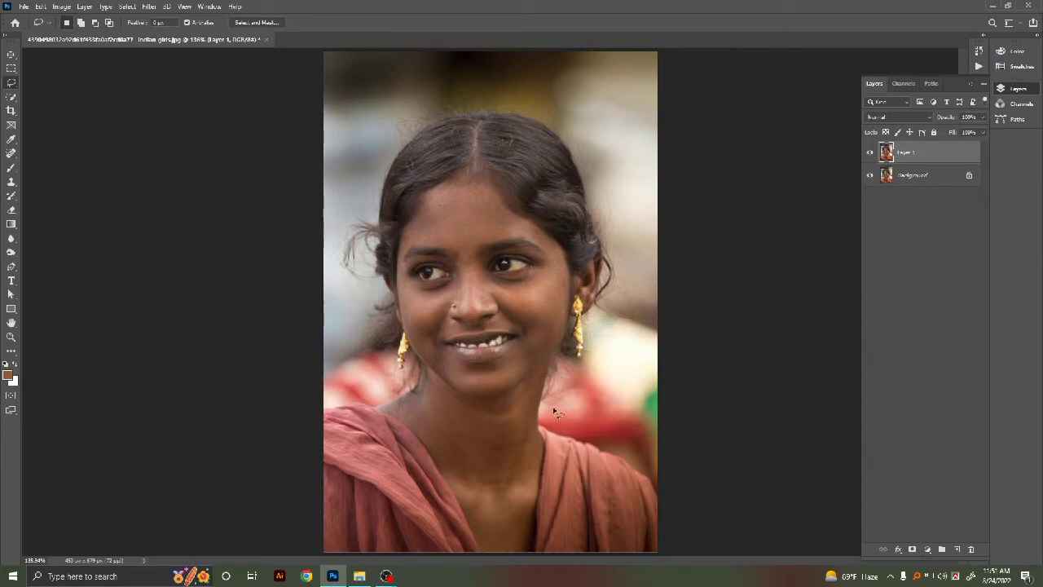
Lasso the face, ear and neck skin on Layer 1 and feather the selection by 10 pixels
mouse_move(553, 352)
left_mouse_down()
mouse_move(539, 534)
mouse_move(532, 555)
mouse_move(496, 558)
mouse_move(385, 407)
mouse_move(421, 391)
mouse_move(399, 285)
mouse_move(400, 251)
mouse_move(422, 211)
mouse_move(457, 183)
mouse_move(501, 181)
mouse_move(564, 244)
mouse_move(570, 272)
mouse_move(603, 266)
mouse_move(567, 342)
left_mouse_up()
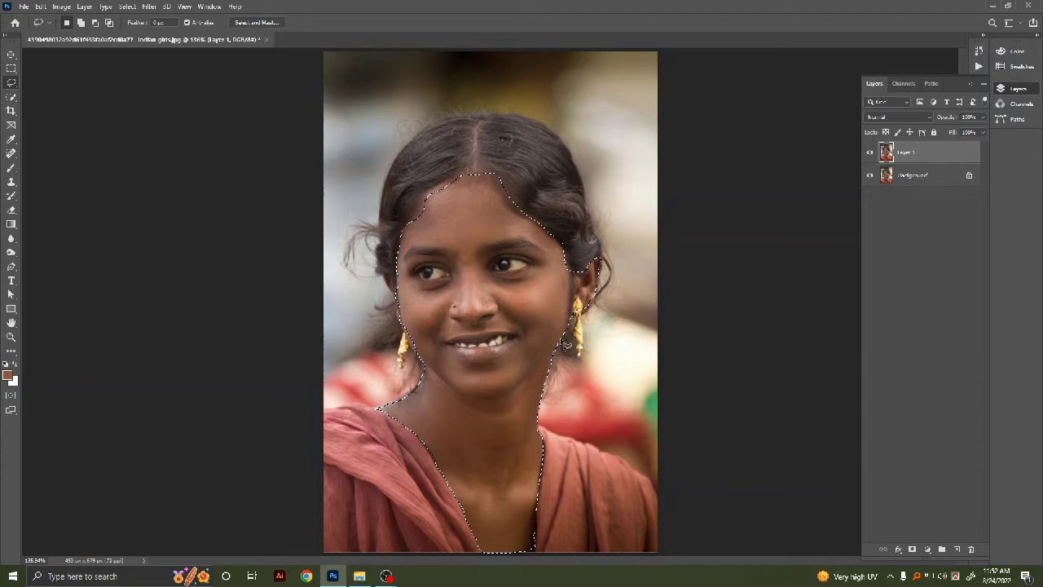
right_click(538, 324)
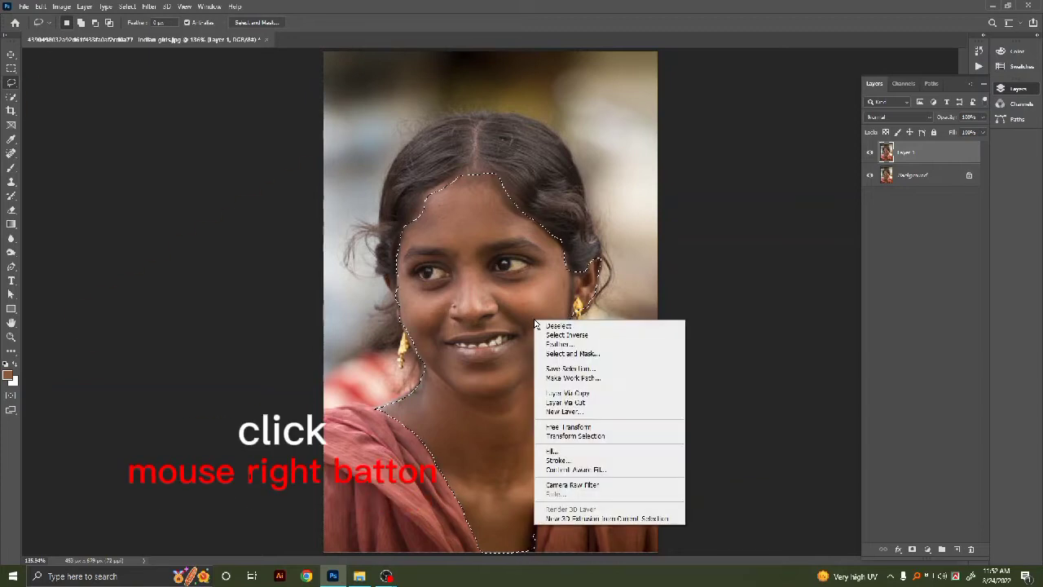
left_click(558, 344)
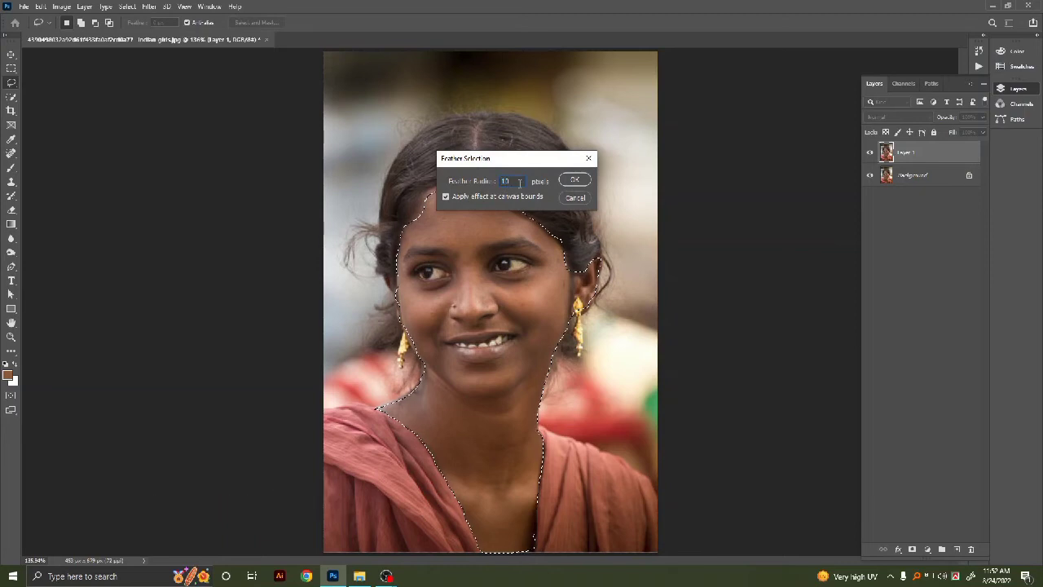
left_click(574, 179)
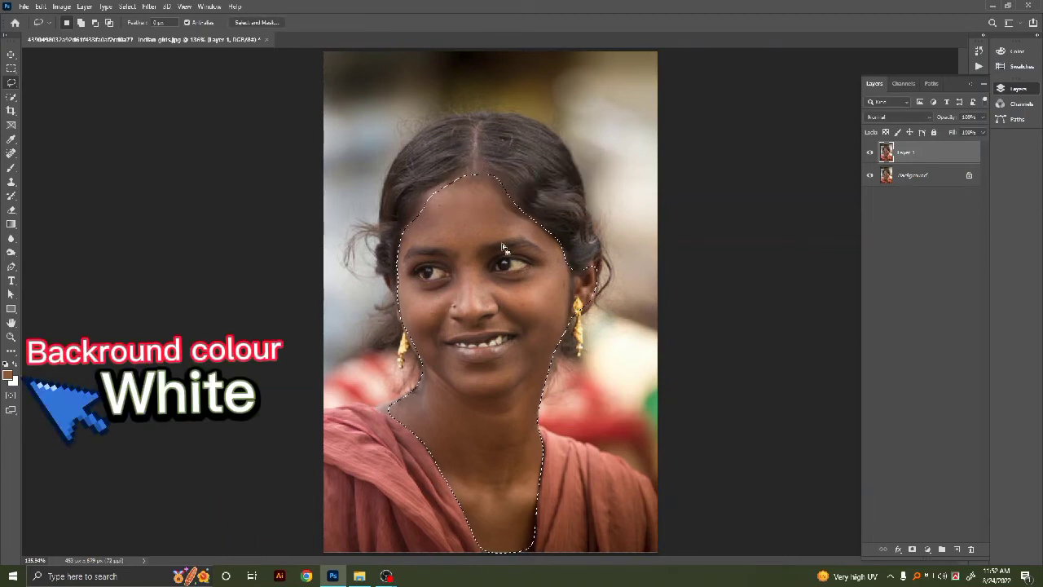
Fill the selected skin with the white background colour, set Layer 1's blend mode to Soft Light, and deselect
key("ctrl+BackSpace")
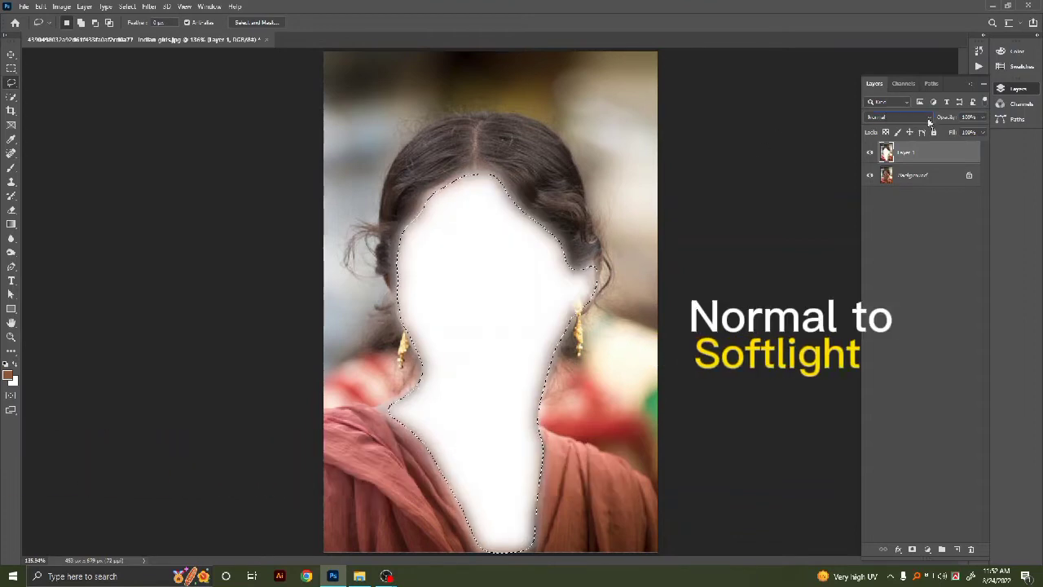
left_click(896, 116)
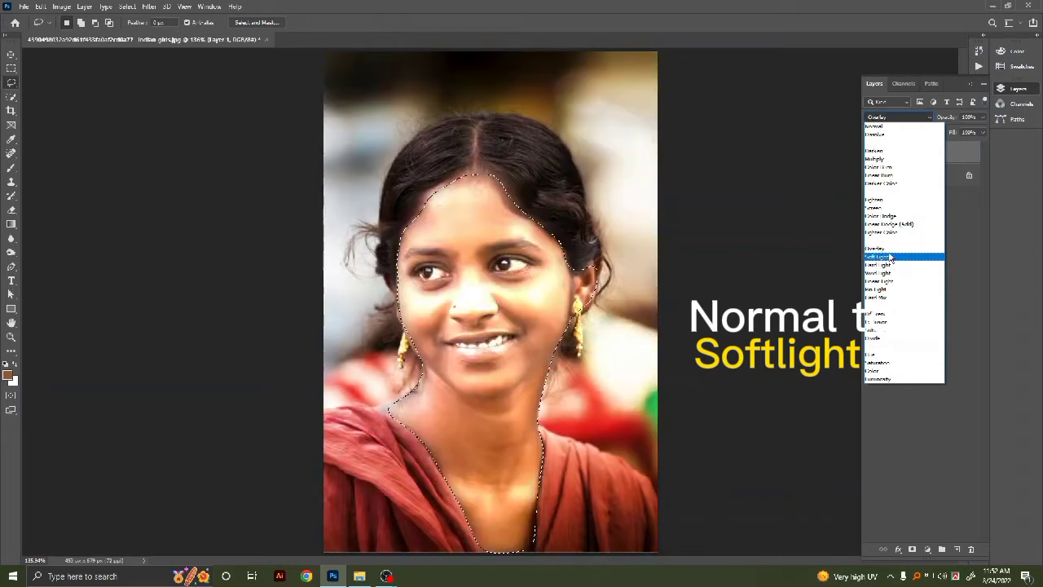
left_click(889, 257)
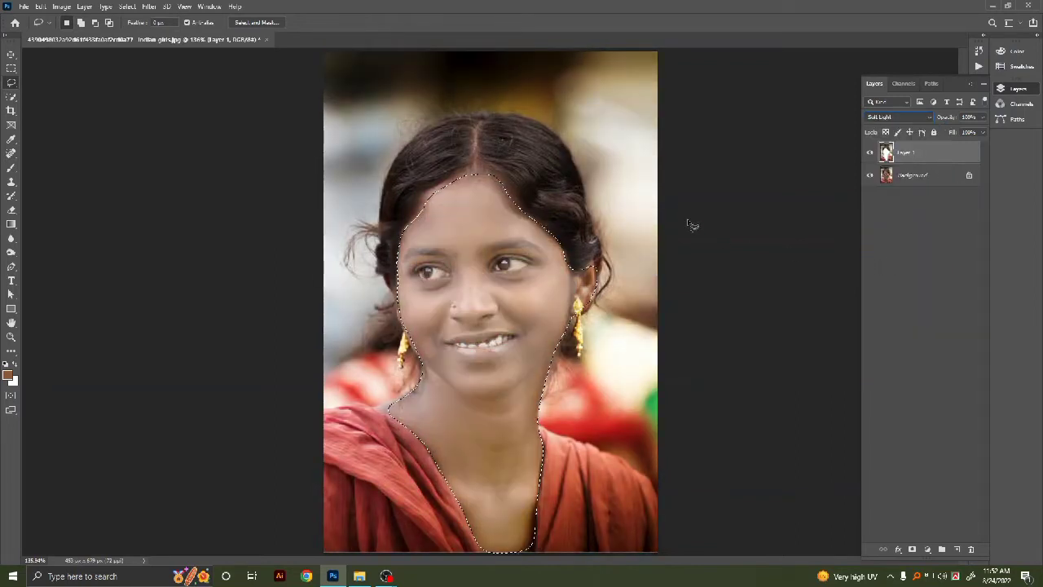
key("ctrl+d")
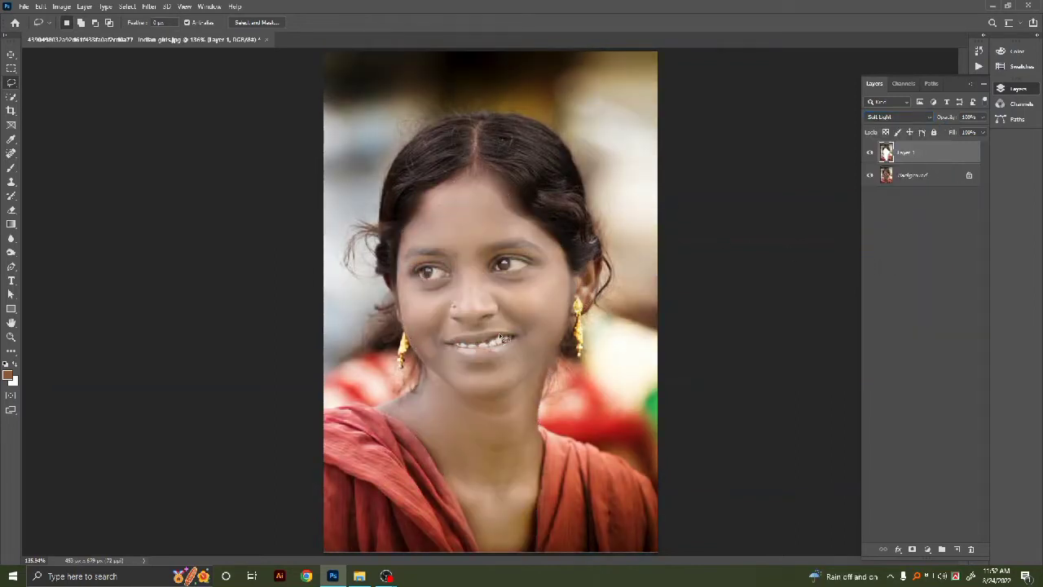
Merge Layer 1 with the Background layer and duplicate the merged layer
left_click(937, 179, "ctrl")
right_click(933, 158)
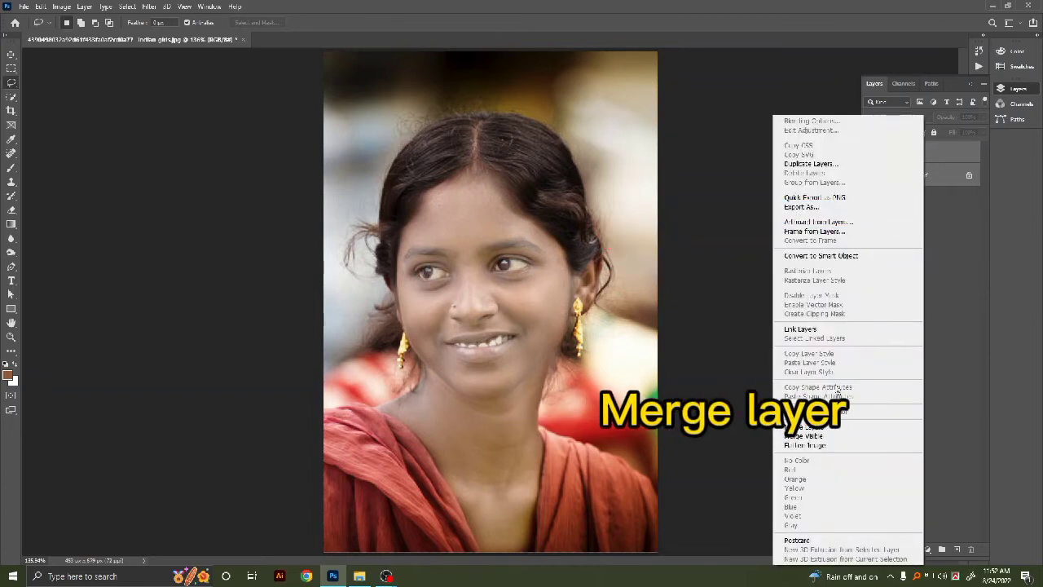
left_click(824, 426)
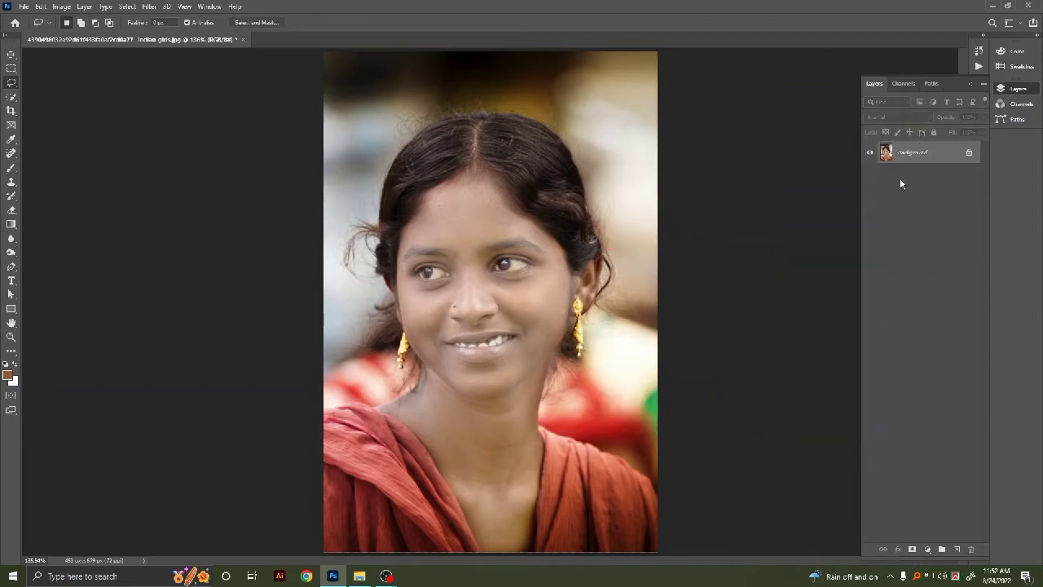
left_click_drag(923, 152, 956, 549)
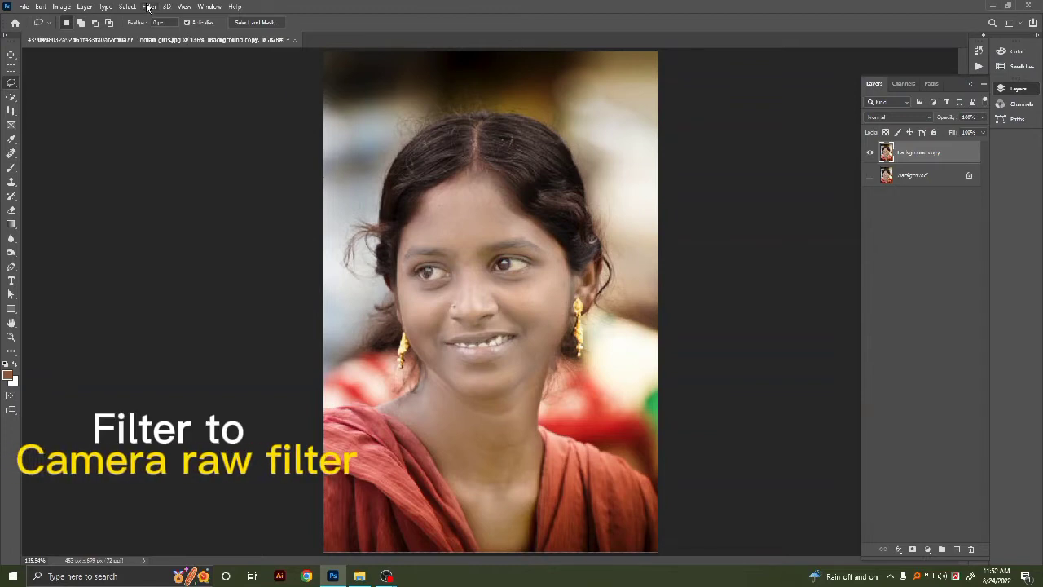
Open the Camera Raw Filter for the duplicated layer and set Temperature to +12 and Tint to about +9
left_click(148, 7)
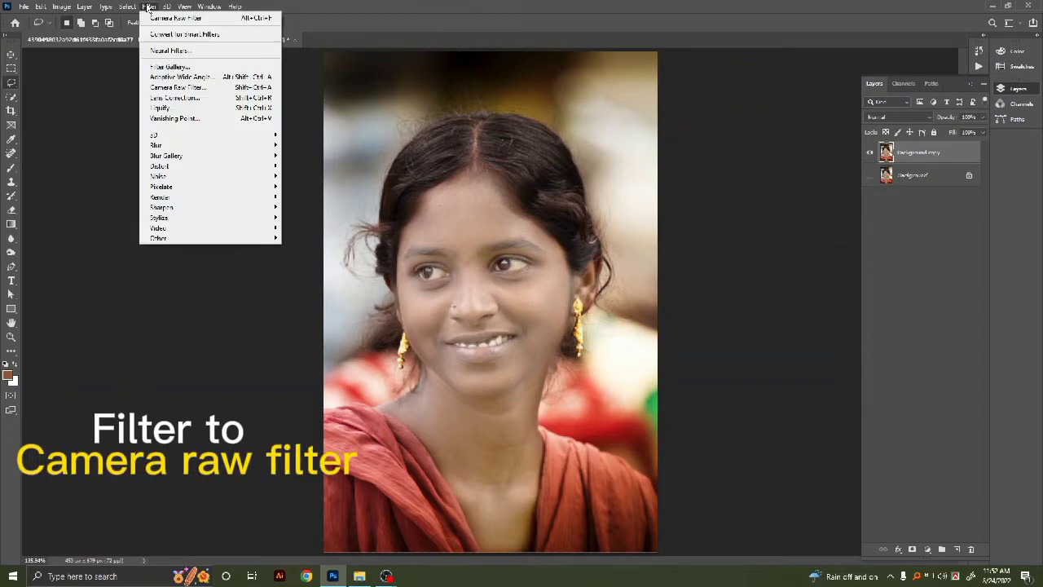
left_click(167, 88)
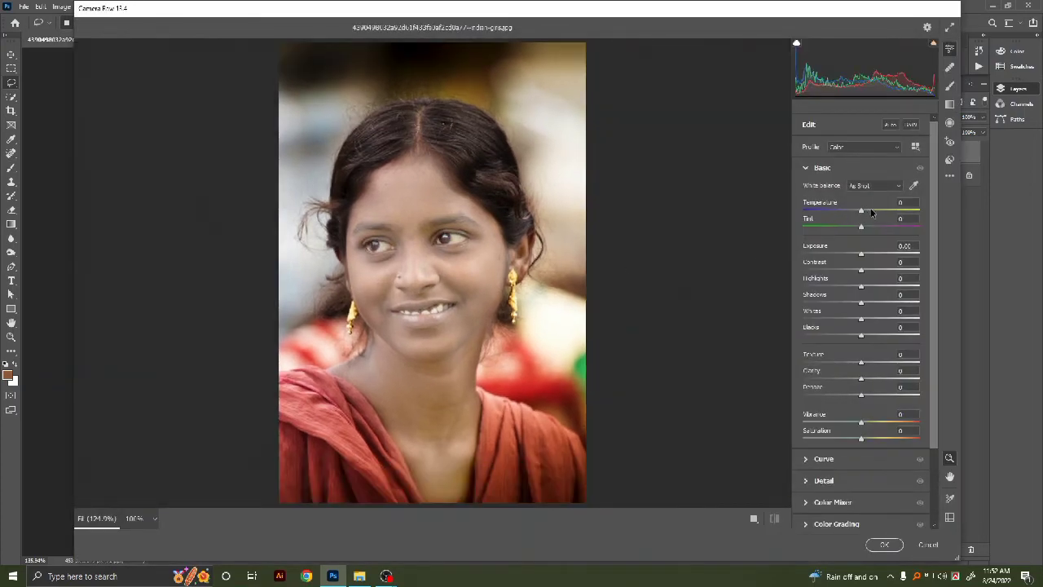
left_click(872, 212)
left_click(866, 225)
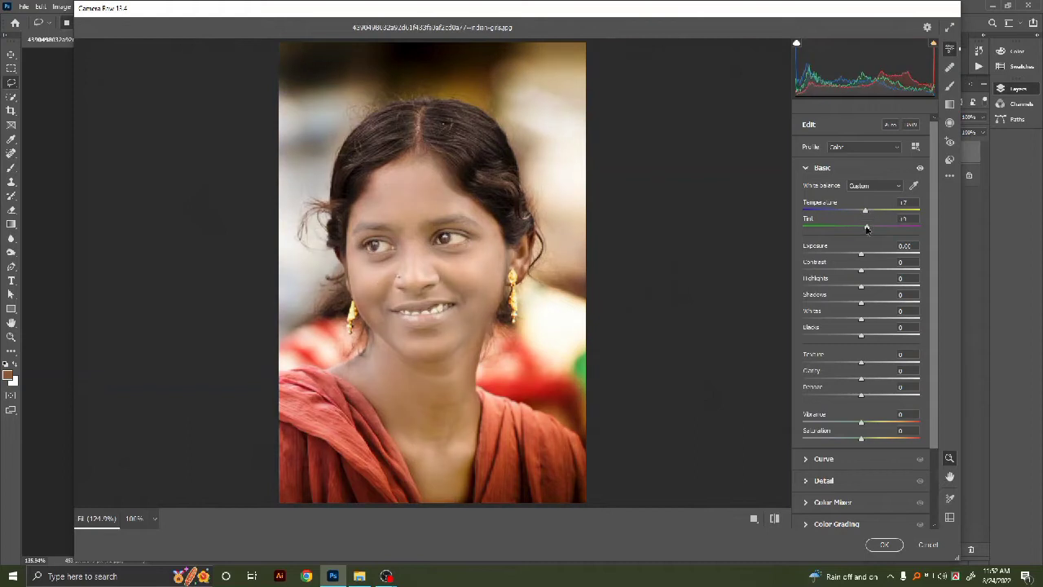
Set Contrast to -9, Highlights to +5, Whites to +10 and Blacks to about -19, and apply the Camera Raw Filter
left_click(855, 270)
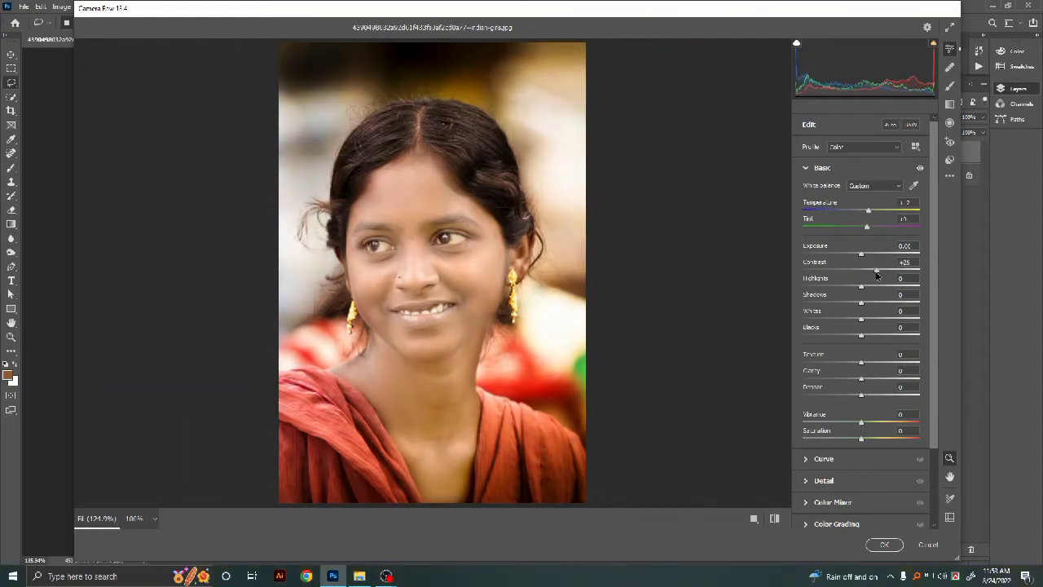
left_click(869, 286)
left_click_drag(868, 287, 862, 288)
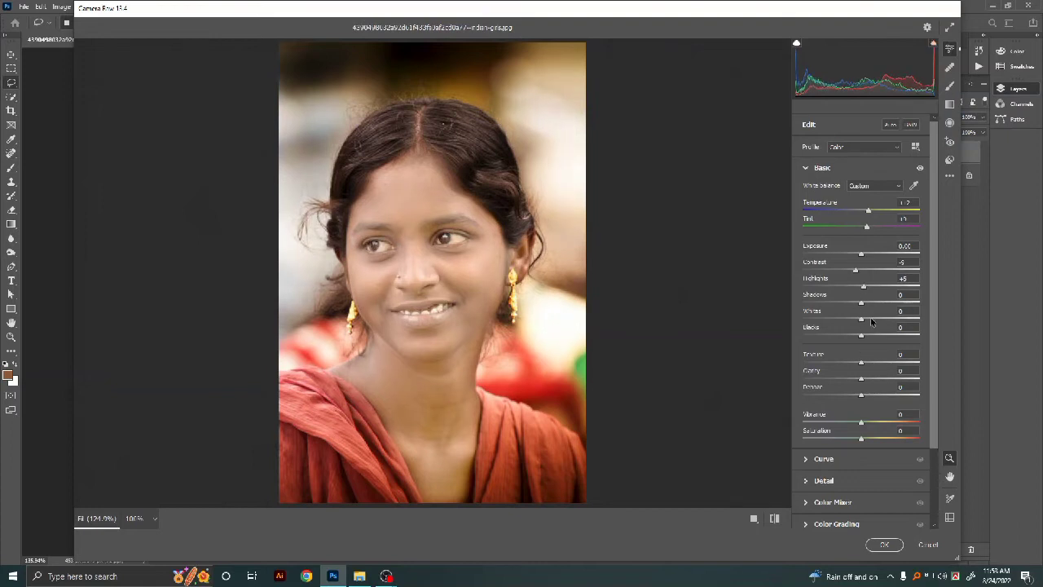
left_click(866, 319)
mouse_move(859, 335)
left_mouse_down()
mouse_move(816, 338)
mouse_move(855, 337)
left_mouse_up()
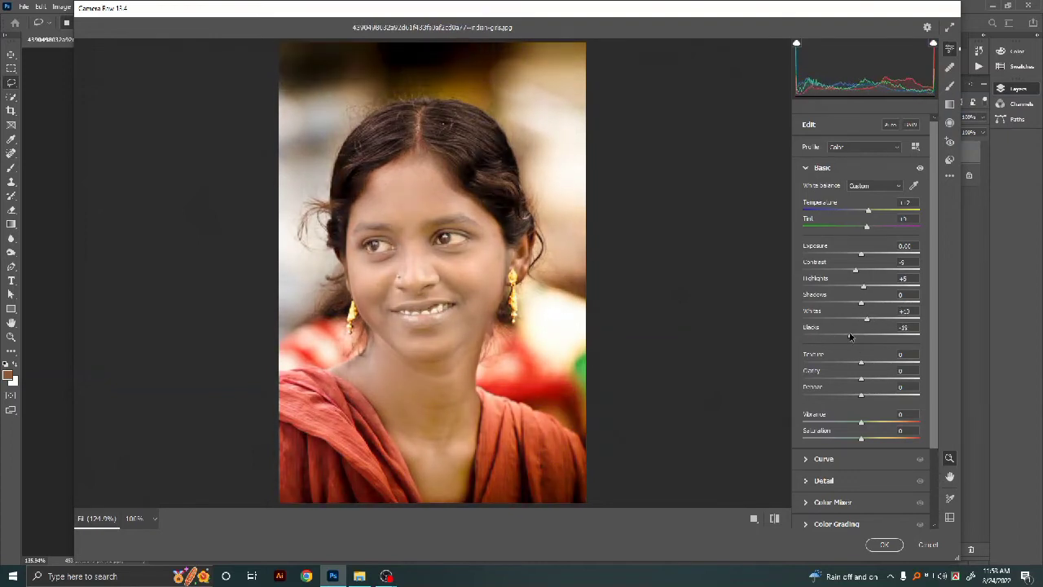
left_click(885, 545)
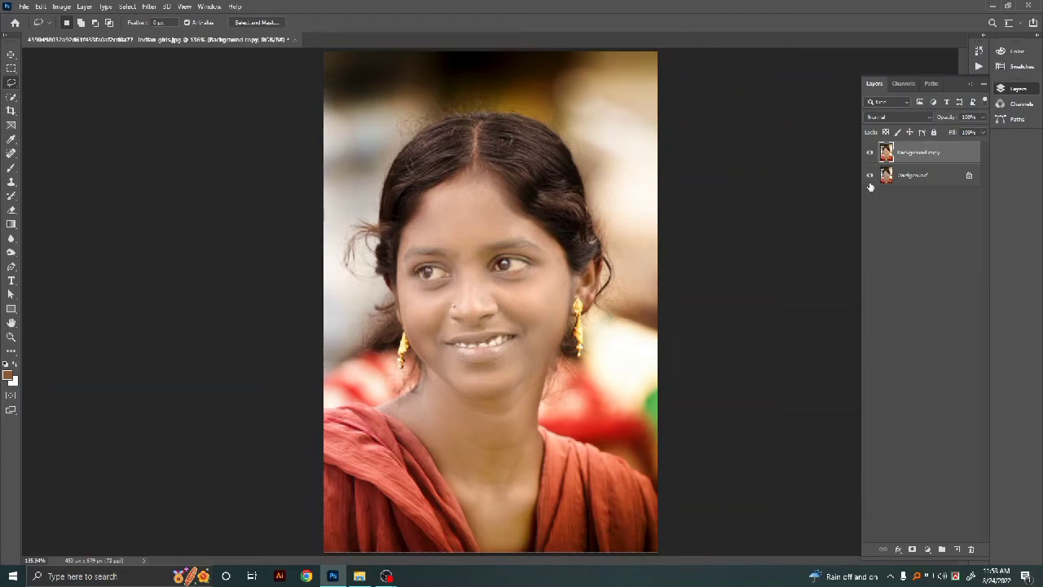
Show the Background layer and toggle the Background copy layer's visibility to compare the photo before and after filtering
left_click(870, 176)
left_click(870, 155)
left_click(870, 155)
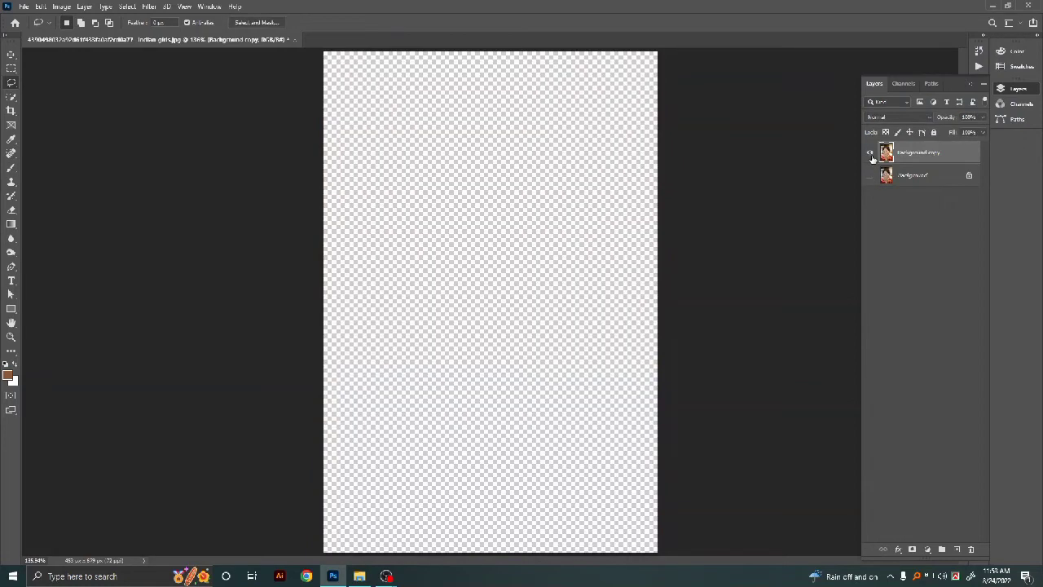
left_click(870, 153)
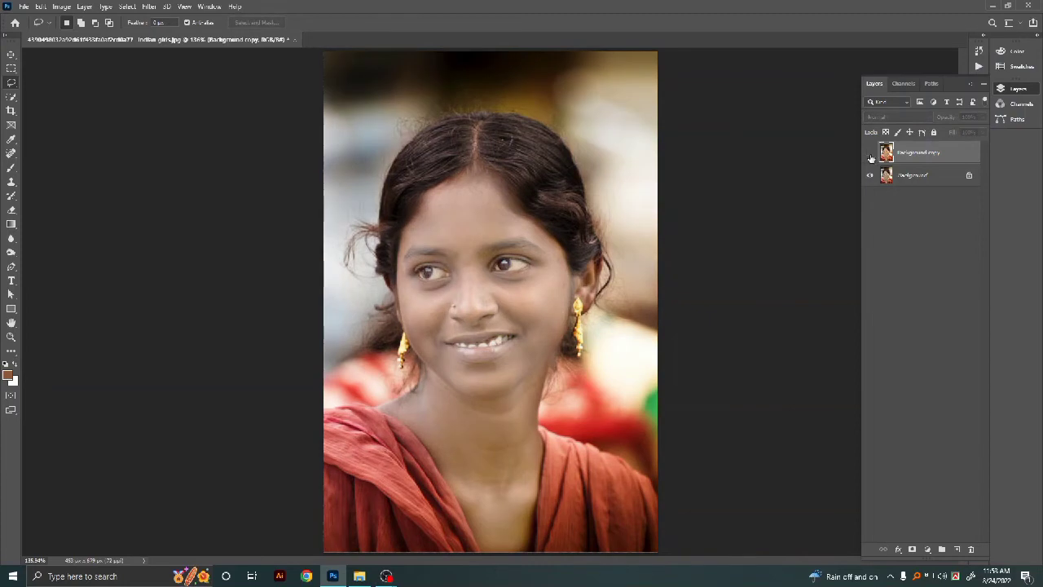
left_click(870, 153)
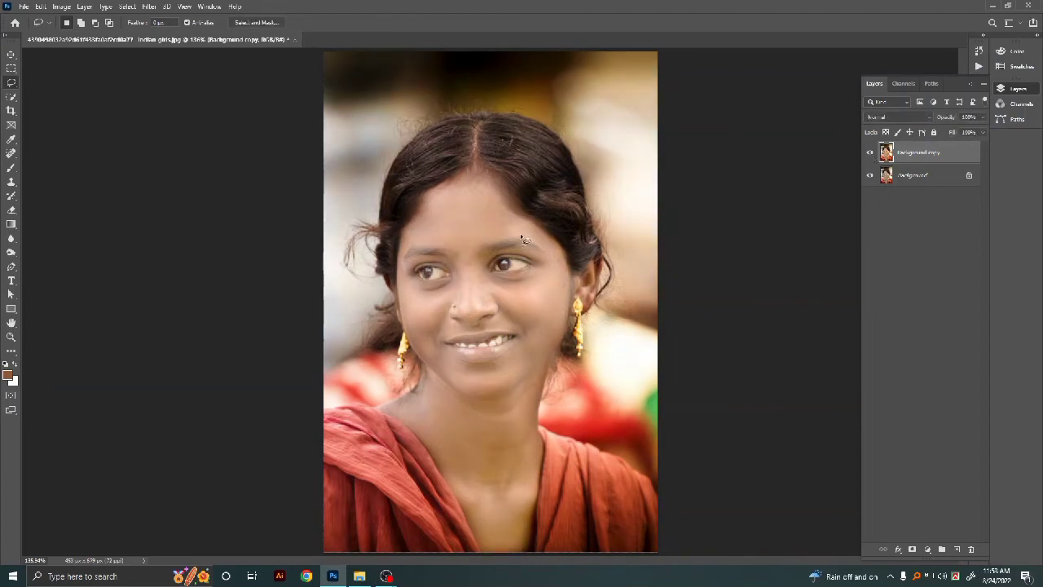
Add a white layer mask to the Background copy layer and ready the Brush with black as the foreground colour
key("b")
key("d")
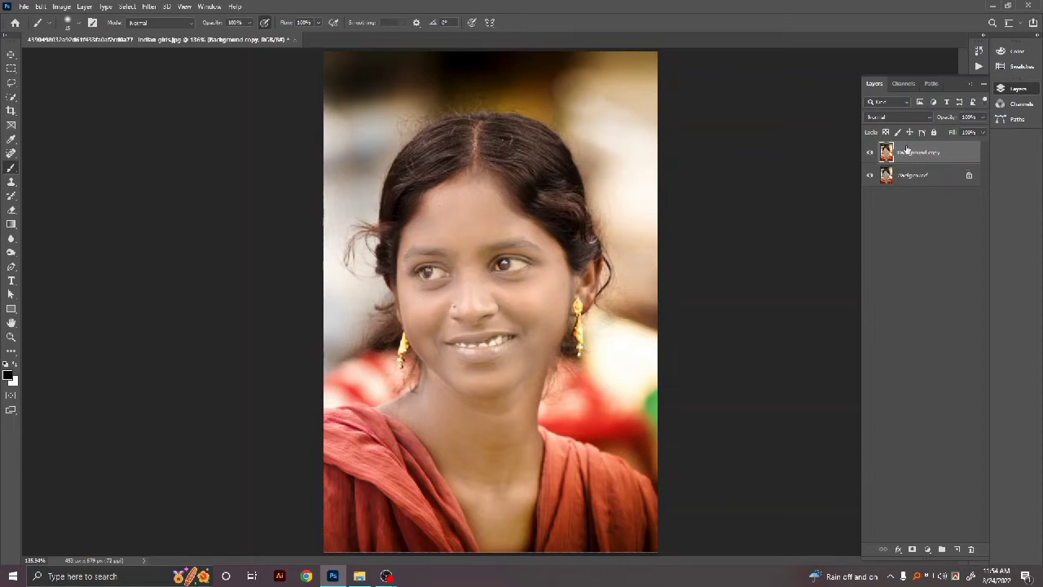
left_click(911, 549)
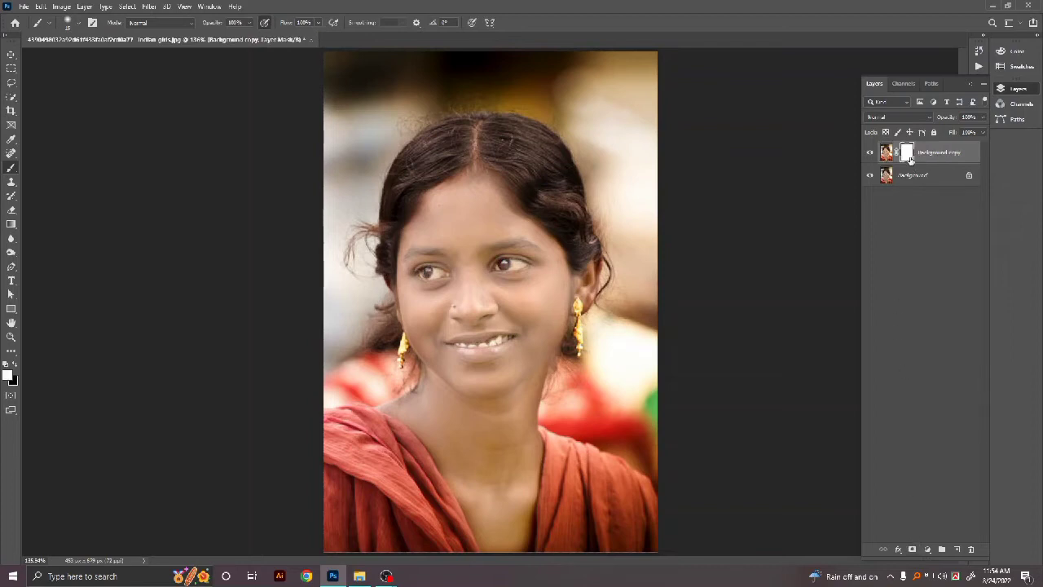
left_click(13, 365)
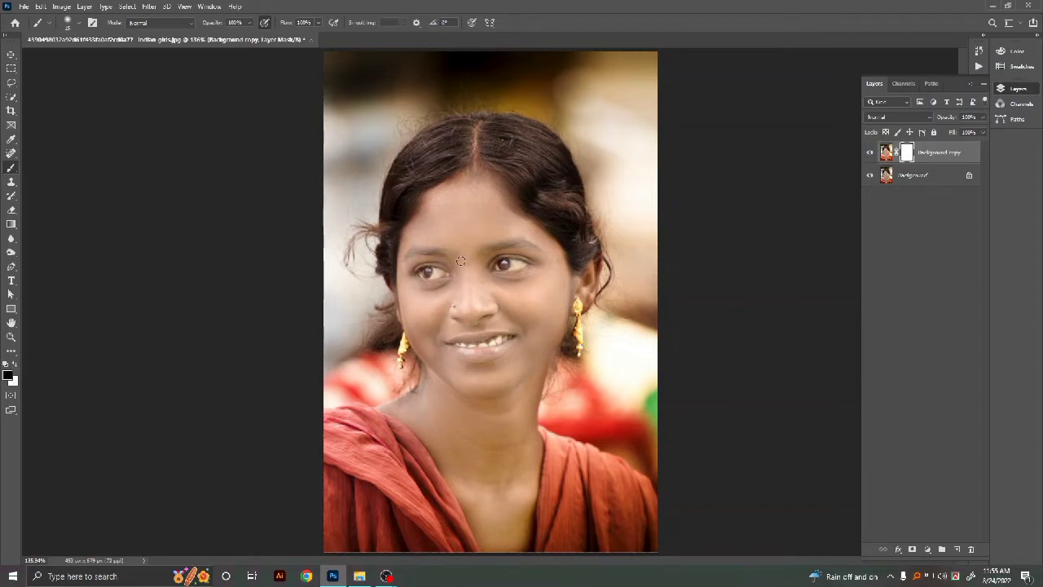
Paint black on the layer mask over both eyebrows using a small brush
key("ctrl+plus")
key("ctrl+plus")
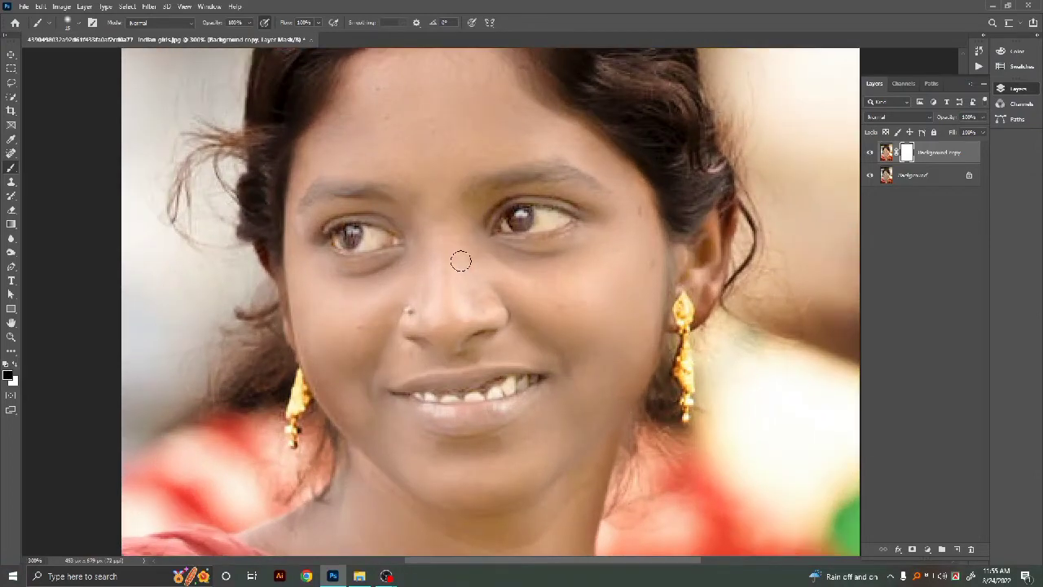
mouse_move(481, 190)
left_mouse_down()
mouse_move(528, 174)
mouse_move(482, 192)
left_mouse_up()
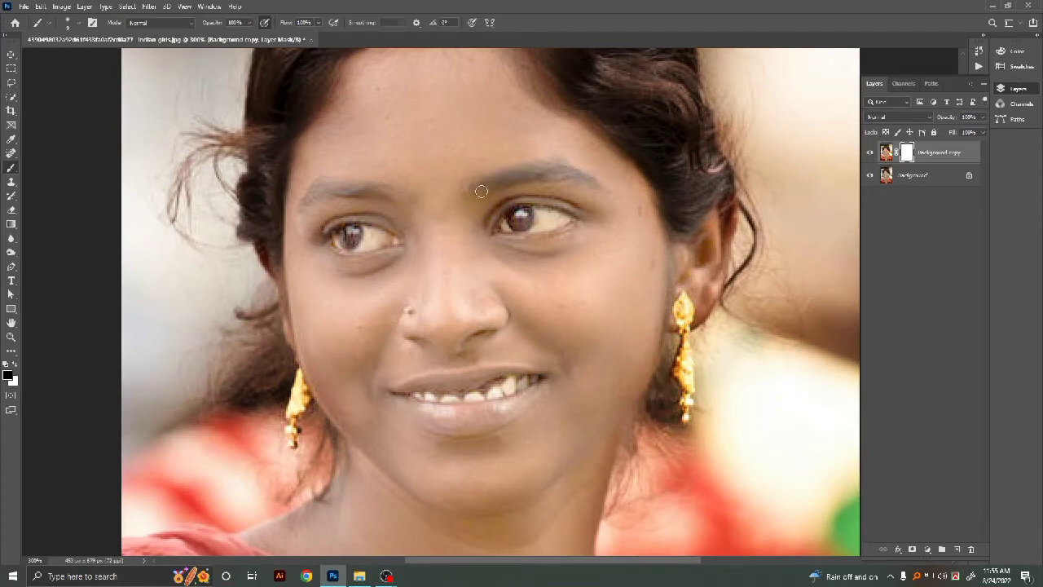
mouse_move(399, 193)
left_mouse_down()
mouse_move(361, 189)
mouse_move(297, 209)
mouse_move(371, 186)
mouse_move(332, 178)
left_mouse_up()
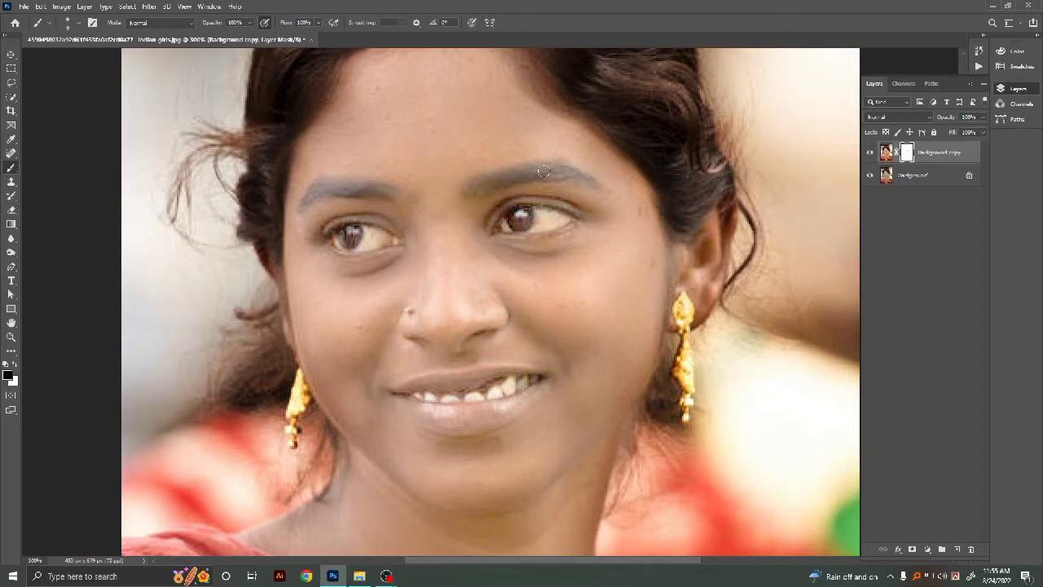
On a new layer, paint black over the upper lash lines and irises of both eyes with the brush at 35% opacity
left_click(957, 549)
left_click(10, 377)
left_click(893, 133)
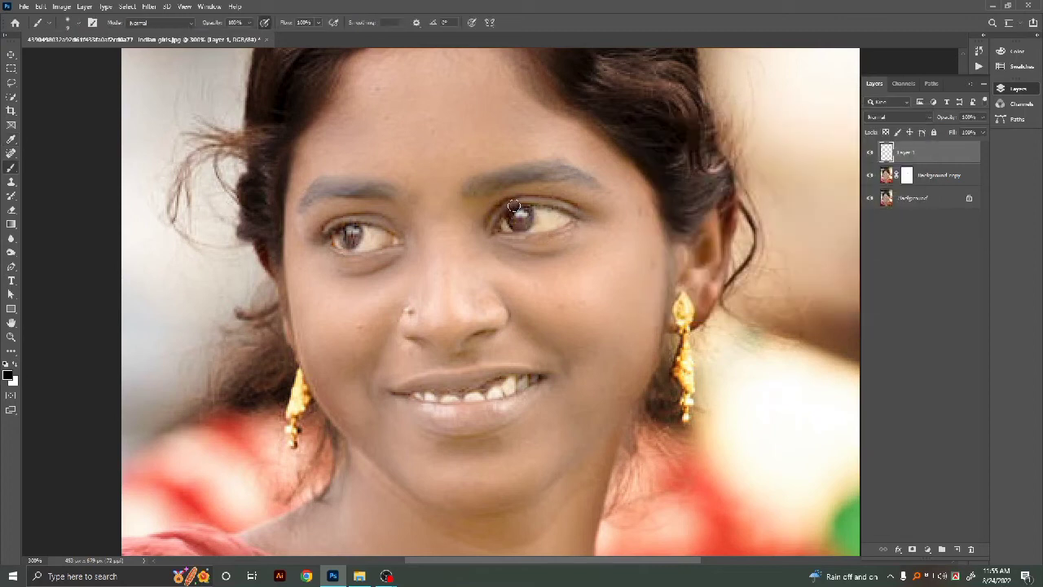
left_click(250, 22)
left_click_drag(258, 36, 217, 36)
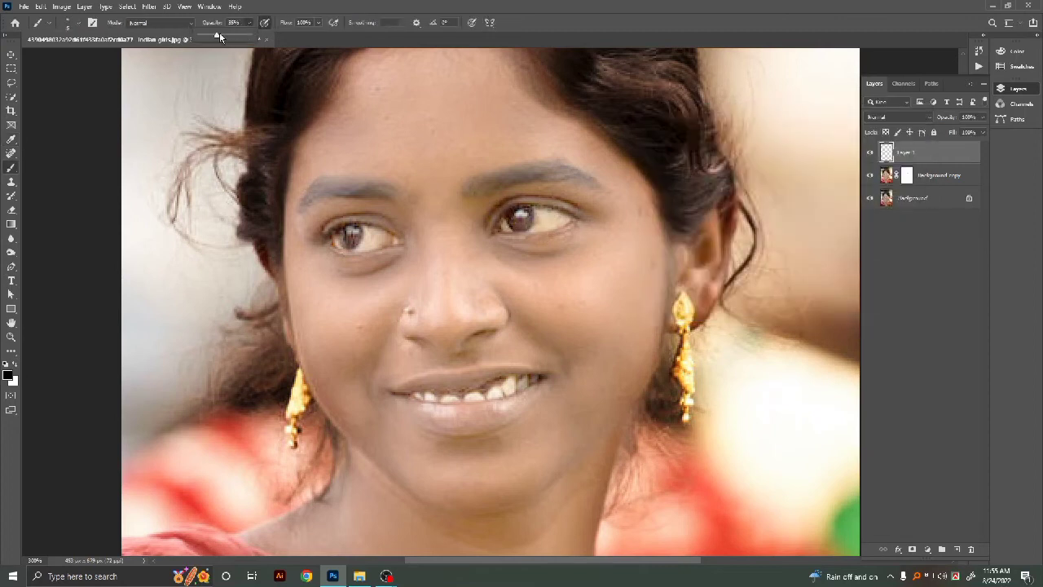
left_click(496, 222)
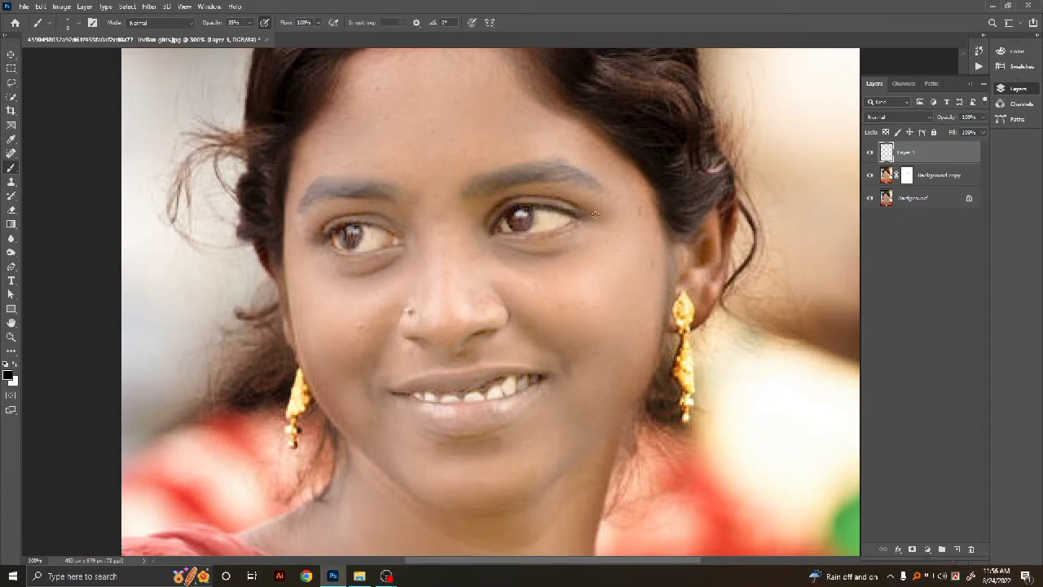
mouse_move(515, 214)
left_mouse_down()
mouse_move(475, 223)
mouse_move(488, 216)
mouse_move(490, 232)
mouse_move(504, 213)
mouse_move(583, 215)
left_mouse_up()
mouse_move(406, 242)
left_mouse_down()
mouse_move(361, 222)
mouse_move(321, 235)
mouse_move(404, 237)
mouse_move(359, 226)
left_mouse_up()
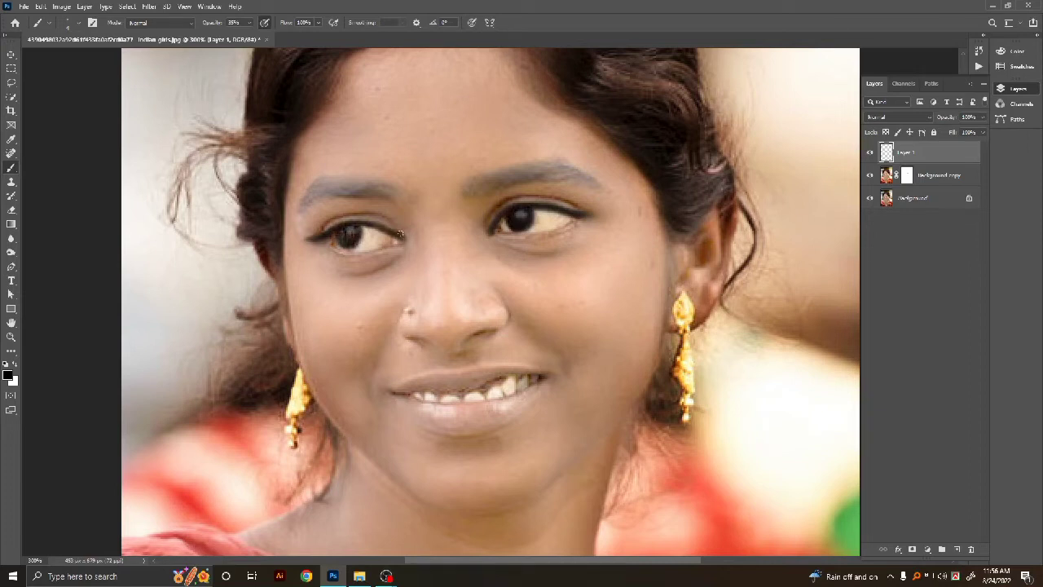
Darken both eyebrows on the new layer with a black brush at 13% opacity and 17% flow
left_click_drag(251, 23, 239, 36)
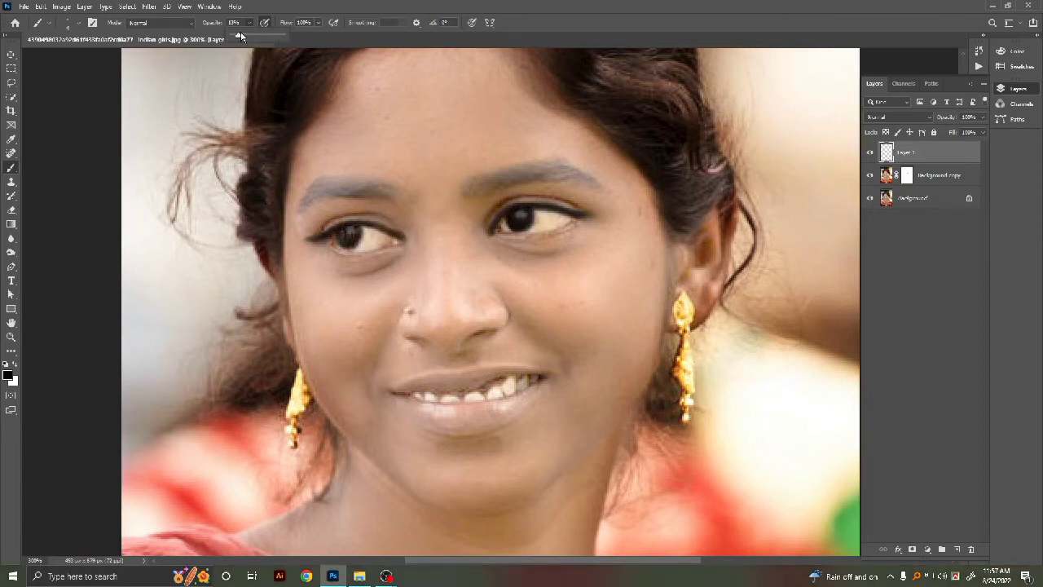
left_click_drag(318, 24, 278, 37)
left_click(481, 195)
mouse_move(508, 176)
left_mouse_down()
mouse_move(476, 189)
mouse_move(519, 169)
mouse_move(571, 176)
mouse_move(579, 178)
left_mouse_up()
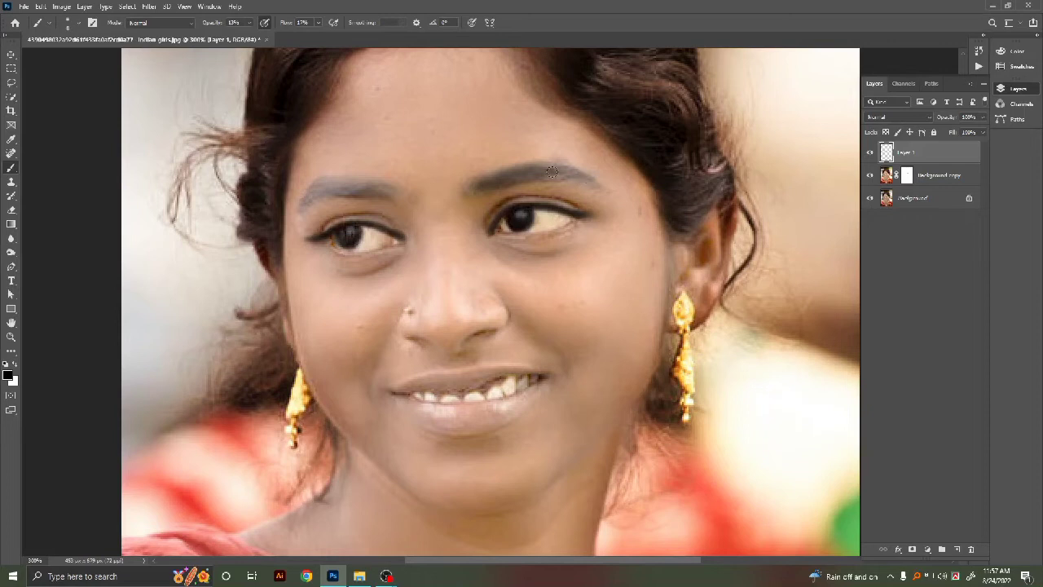
mouse_move(386, 194)
left_mouse_down()
mouse_move(334, 185)
mouse_move(304, 202)
left_mouse_up()
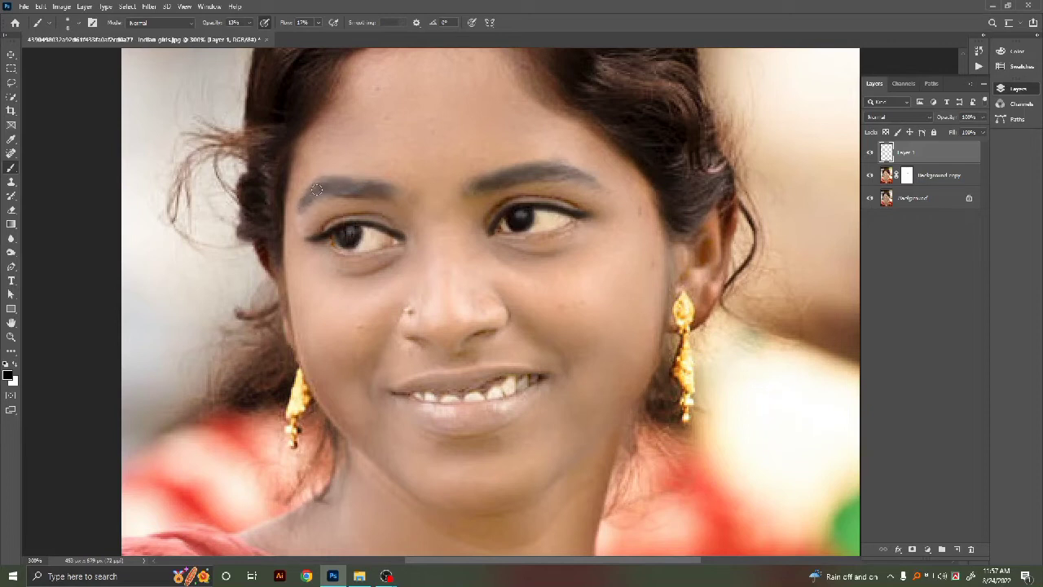
key("ctrl+minus")
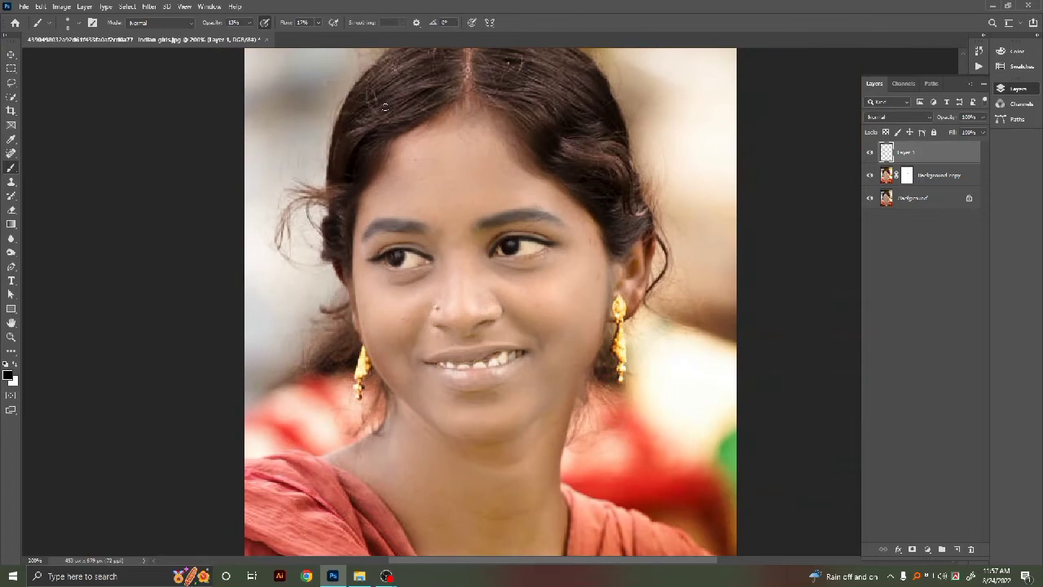
left_click(927, 549)
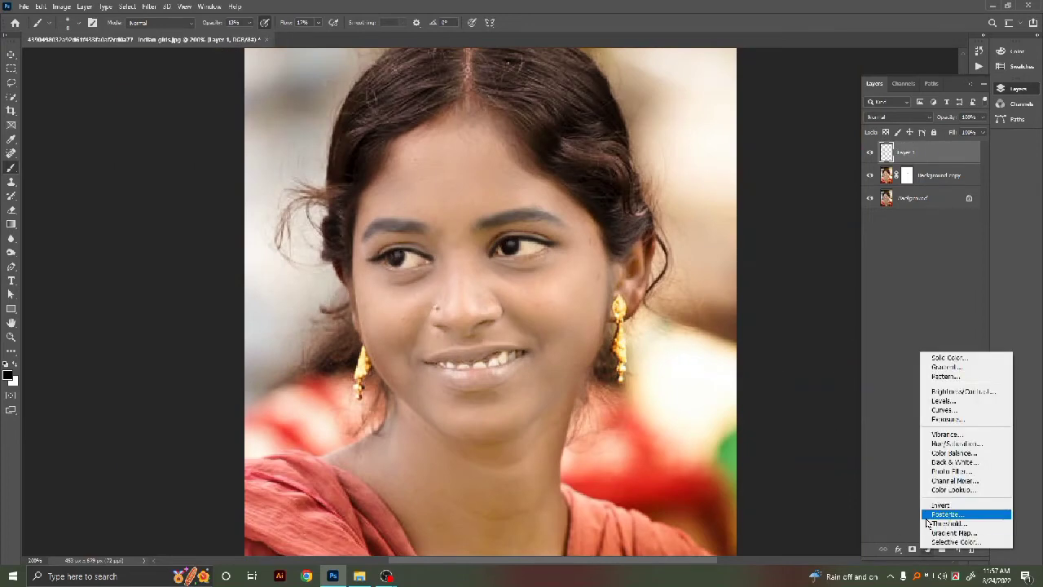
left_click(937, 357)
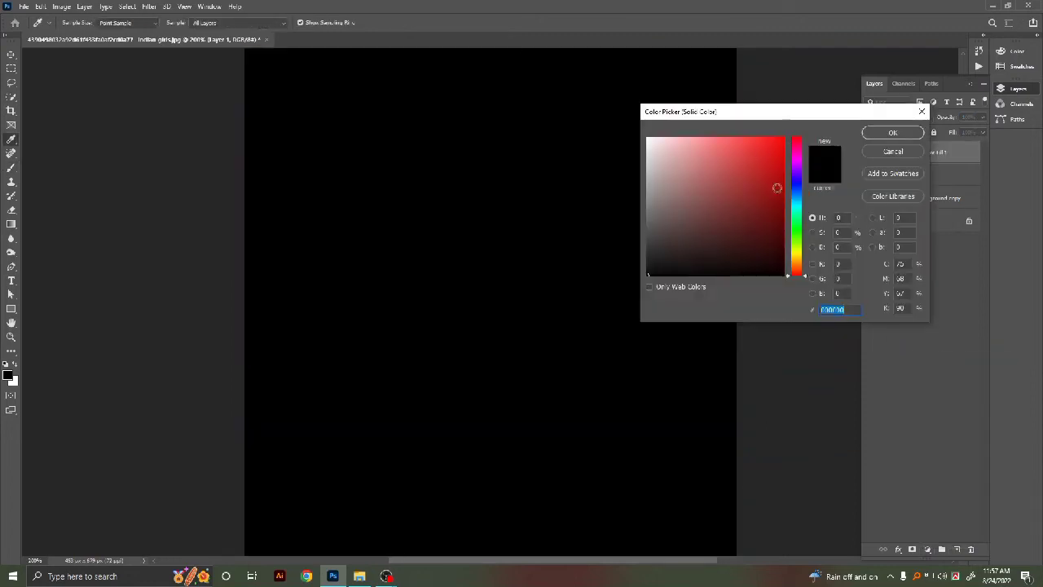
left_click(767, 167)
left_click(893, 133)
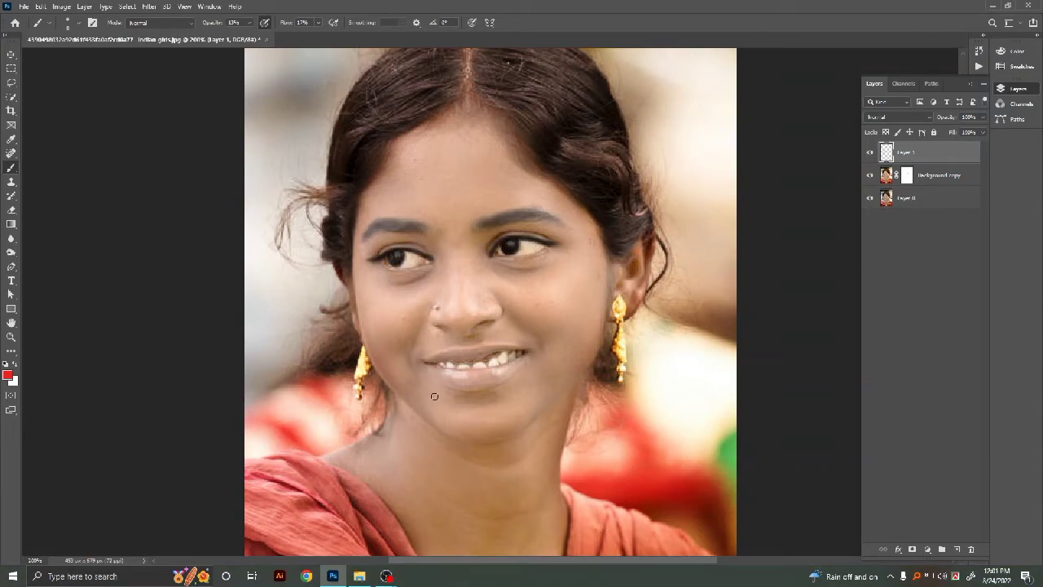
Set the brush's foreground colour to a strong red, RGB 227, 12, 12
key("ctrl+plus")
key("ctrl+plus")
key("ctrl+plus")
left_click_drag(435, 452, 418, 272)
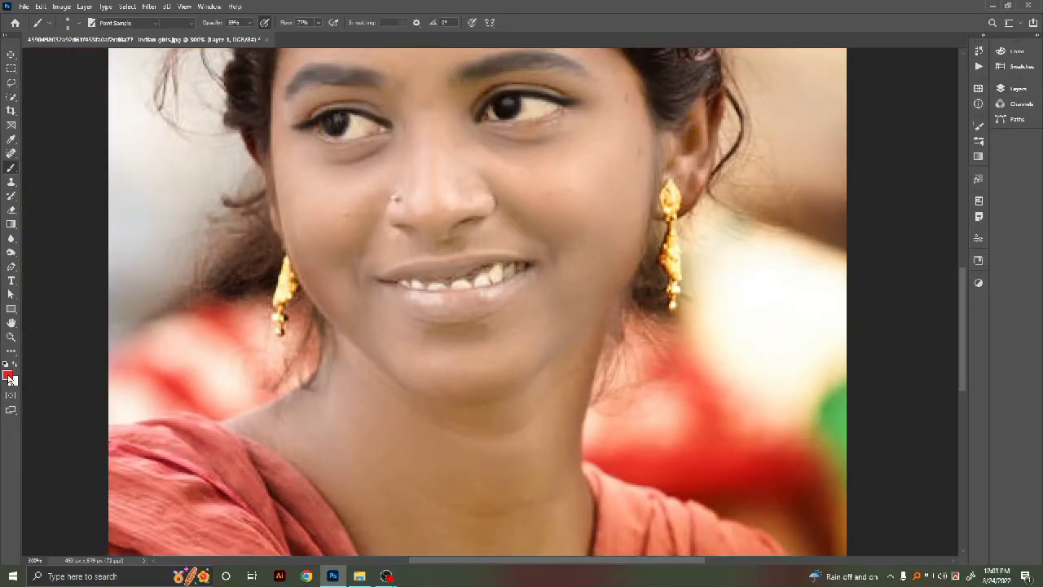
left_click(10, 379)
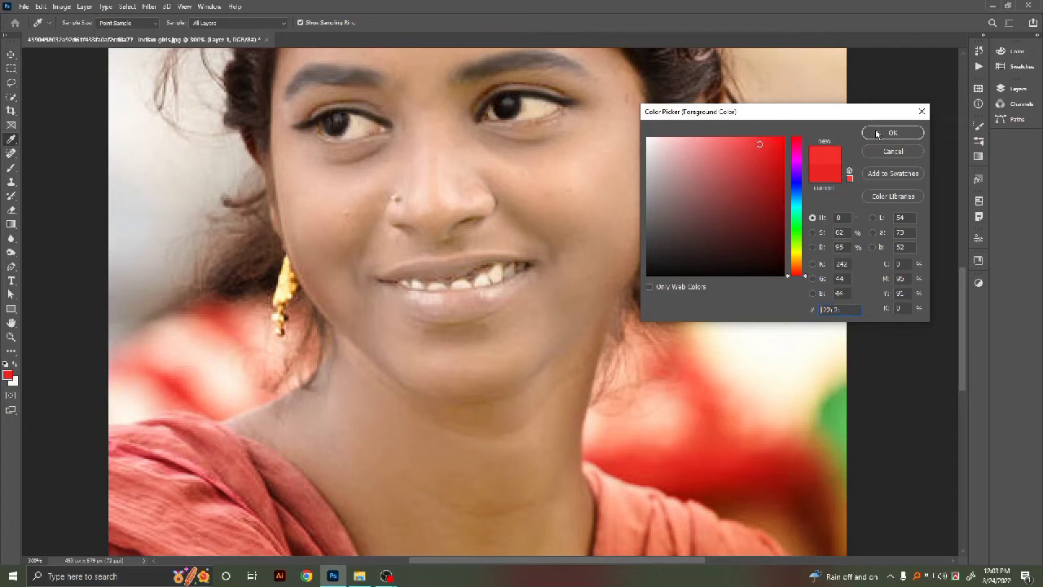
left_click(775, 153)
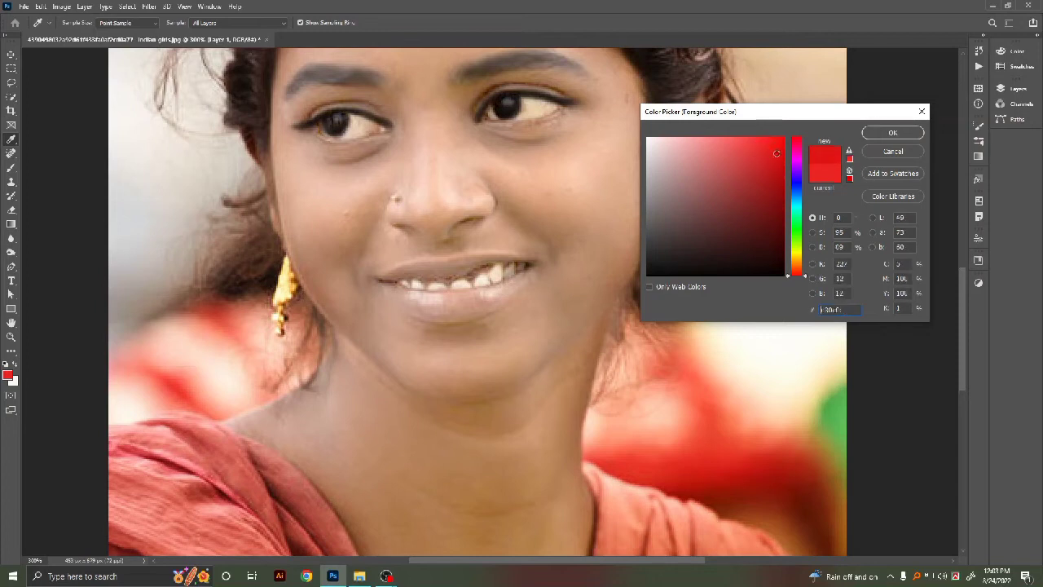
left_click(880, 132)
Paint the upper and lower lips red on Layer 1 with a small brush, keeping the teeth clear
key("ctrl+plus")
key("ctrl+plus")
mouse_move(445, 304)
left_mouse_down()
mouse_move(472, 305)
mouse_move(444, 318)
mouse_move(498, 303)
mouse_move(498, 285)
mouse_move(445, 301)
mouse_move(490, 306)
mouse_move(534, 268)
mouse_move(423, 299)
mouse_move(378, 296)
mouse_move(383, 321)
mouse_move(410, 304)
mouse_move(363, 308)
mouse_move(470, 307)
mouse_move(554, 250)
mouse_move(524, 289)
mouse_move(526, 263)
mouse_move(535, 279)
mouse_move(450, 288)
mouse_move(372, 325)
mouse_move(334, 291)
left_mouse_up()
mouse_move(384, 231)
left_mouse_down()
mouse_move(453, 225)
mouse_move(423, 235)
mouse_move(452, 236)
mouse_move(433, 235)
mouse_move(440, 250)
mouse_move(444, 234)
mouse_move(415, 252)
mouse_move(359, 248)
mouse_move(379, 238)
mouse_move(311, 266)
mouse_move(339, 249)
mouse_move(355, 257)
mouse_move(351, 240)
mouse_move(427, 228)
left_mouse_up()
mouse_move(535, 229)
left_mouse_down()
mouse_move(452, 224)
mouse_move(552, 240)
left_mouse_up()
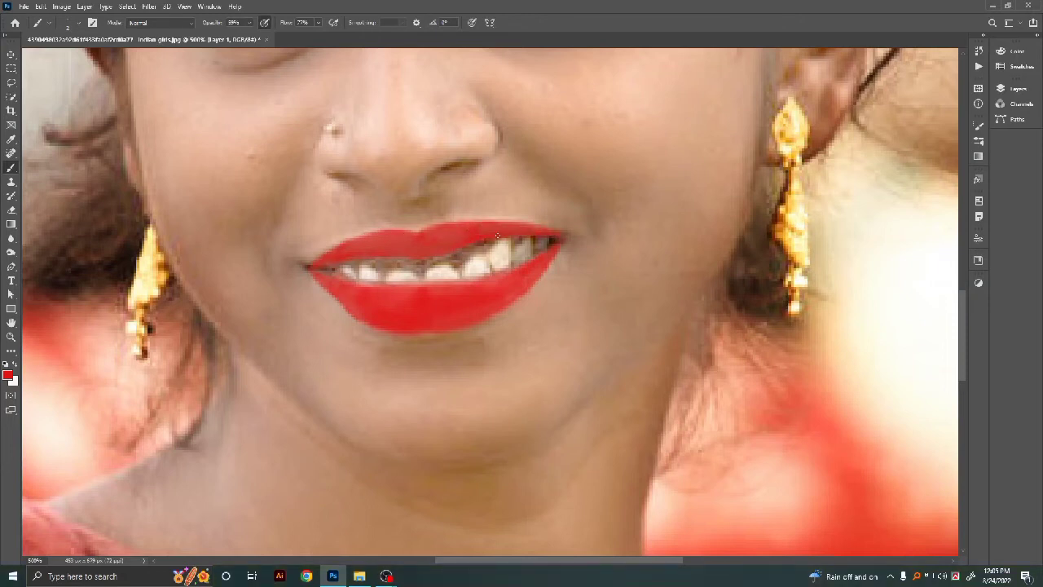
left_click_drag(498, 229, 513, 226)
left_click_drag(519, 285, 442, 314)
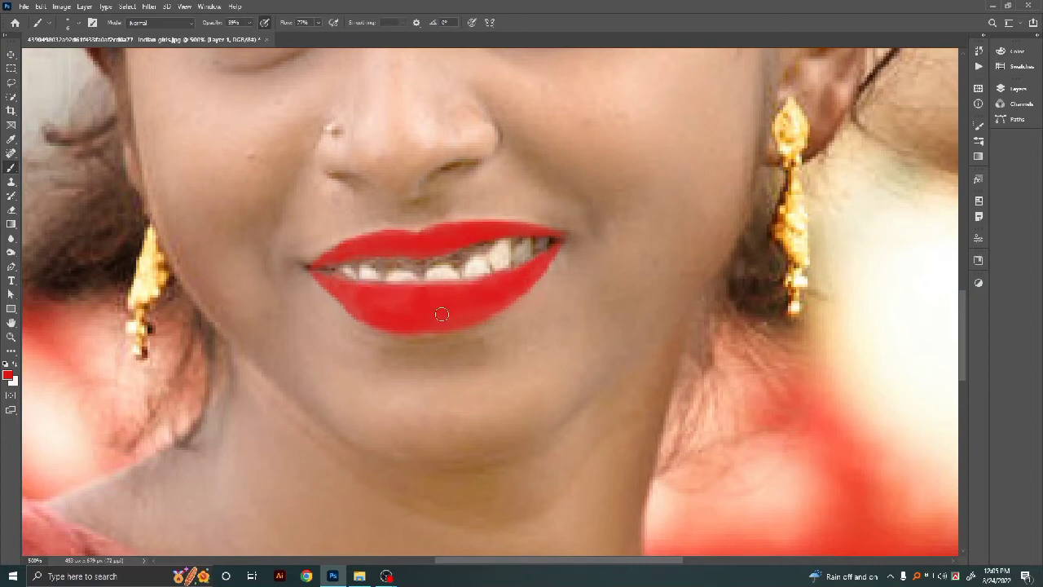
In Layer 1's Blending Options, split the Underlying Layer white slider to reveal the lip highlights and set the opacity to 81%
left_click(1018, 88)
left_click(897, 550)
left_click(921, 446)
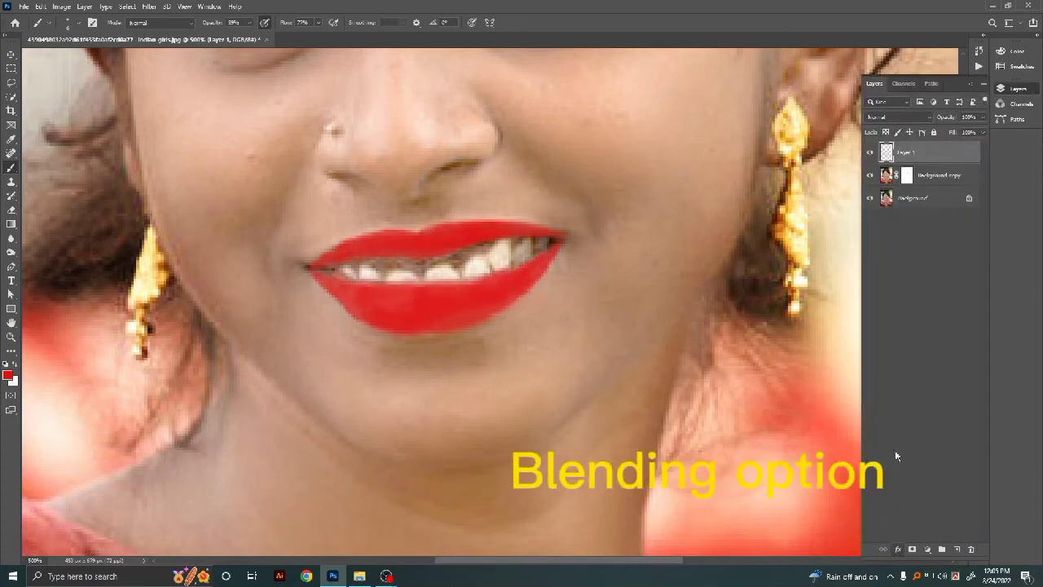
left_click_drag(891, 273, 854, 274)
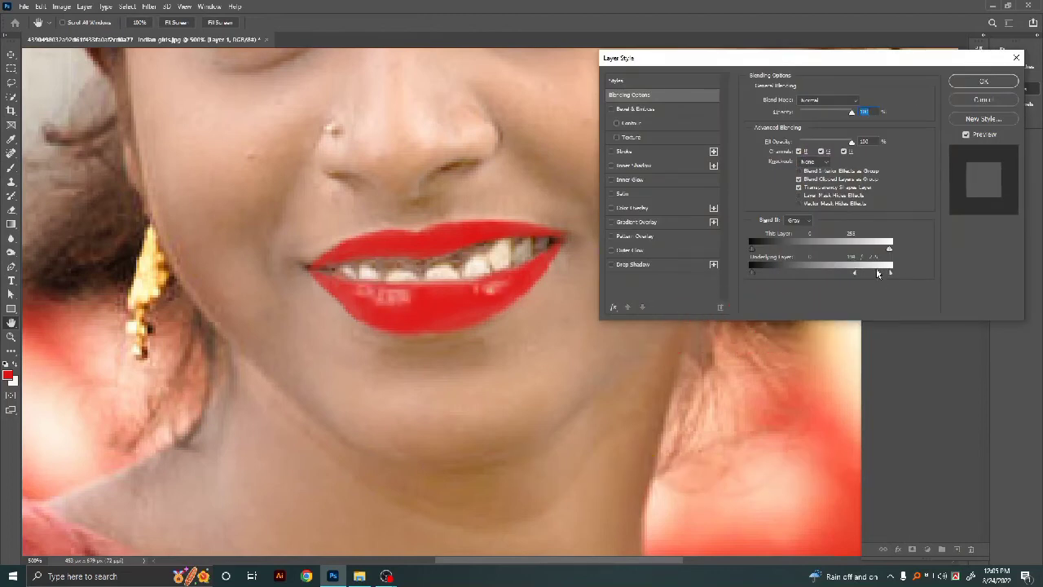
left_click_drag(844, 118, 844, 115)
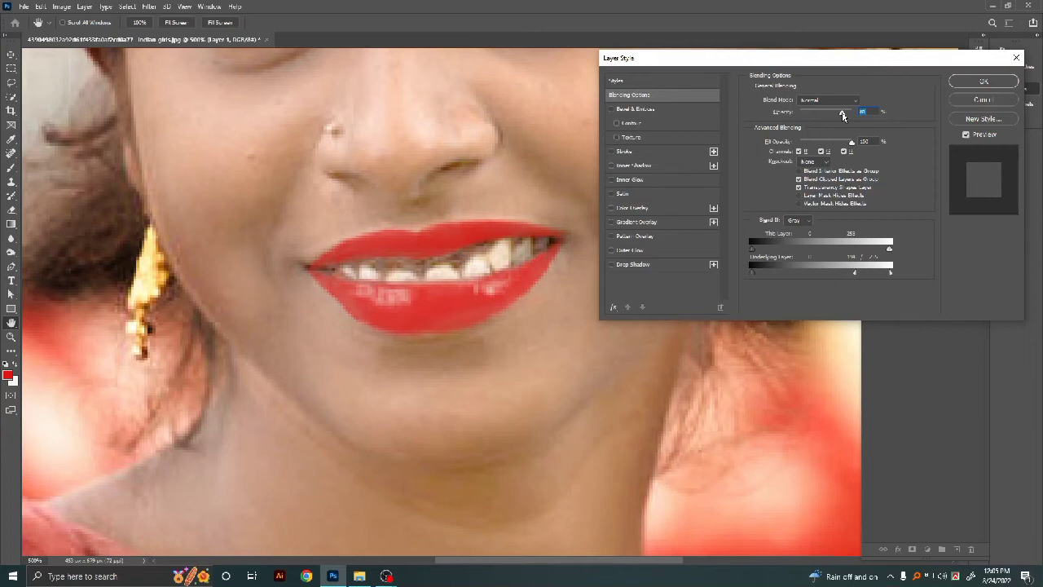
left_click(981, 83)
key("ctrl+minus")
key("ctrl+minus")
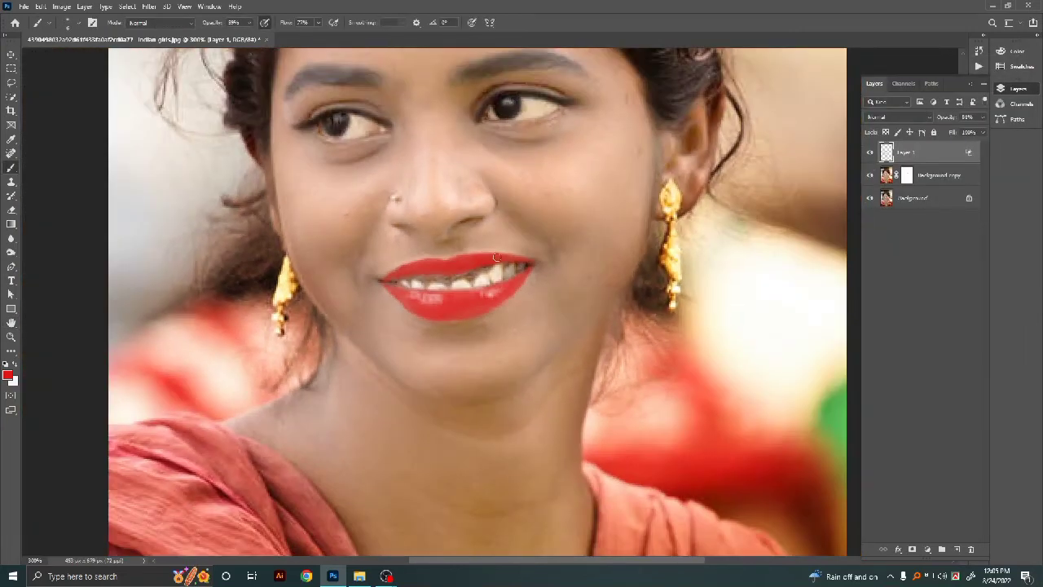
Sample a skin tone from the cheek as the foreground colour and lightly even out the face with a soft, low-opacity, low-flow brush
left_click(8, 375)
left_click(590, 201)
left_click(892, 132)
left_click(247, 23)
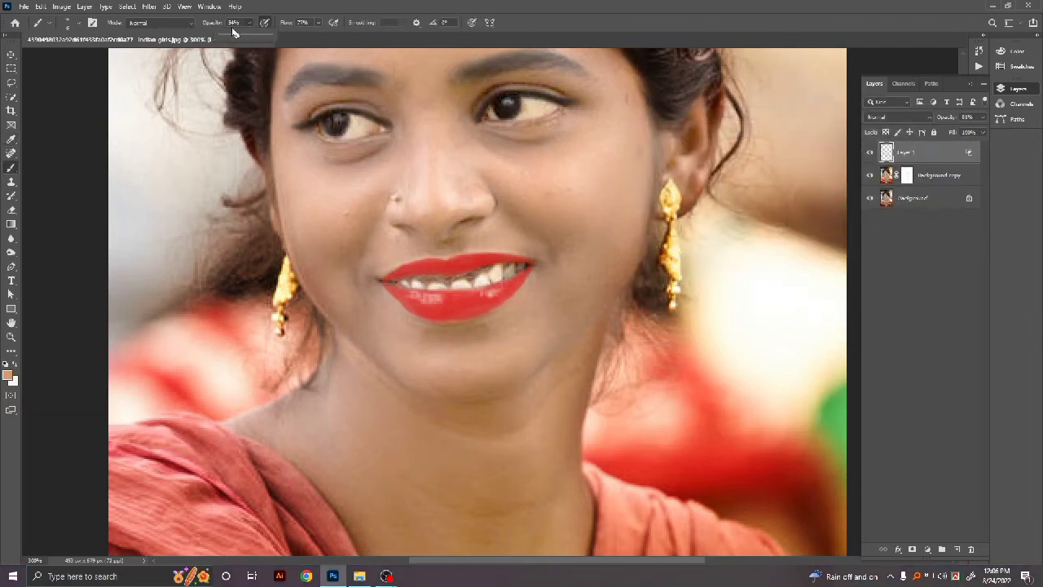
left_click(318, 23)
left_click(514, 202)
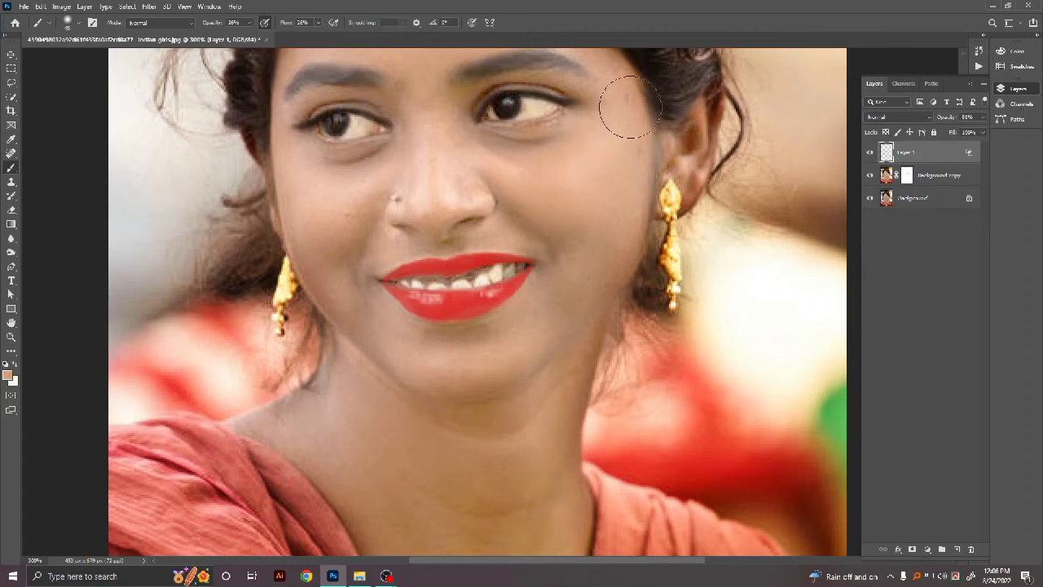
key("bracketleft")
key("bracketleft")
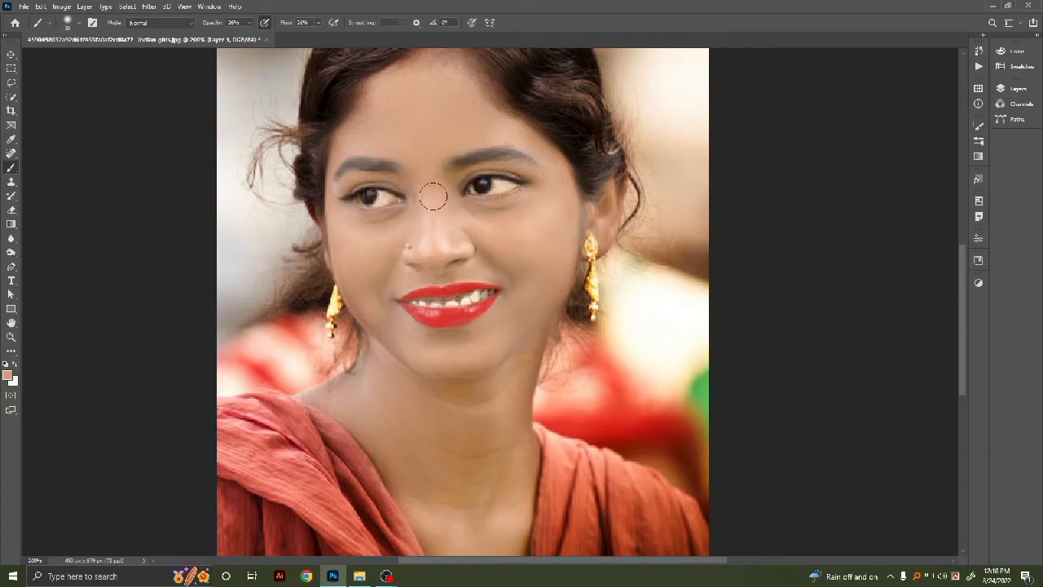
Add a new empty layer above Layer 1 and ready the Lasso tool
left_click(1017, 88)
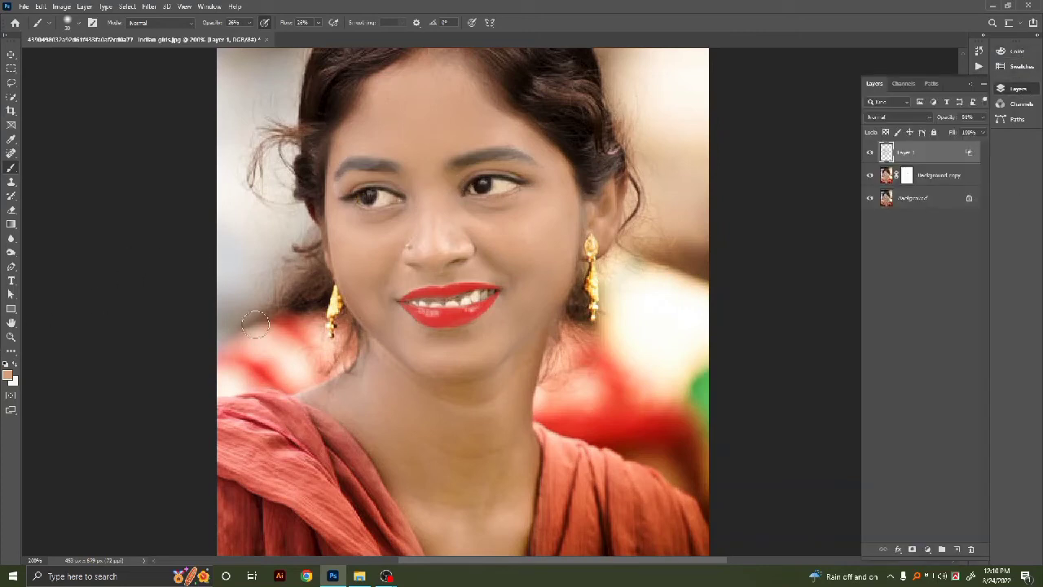
scroll(465, 351, "down", 1)
left_click(956, 549)
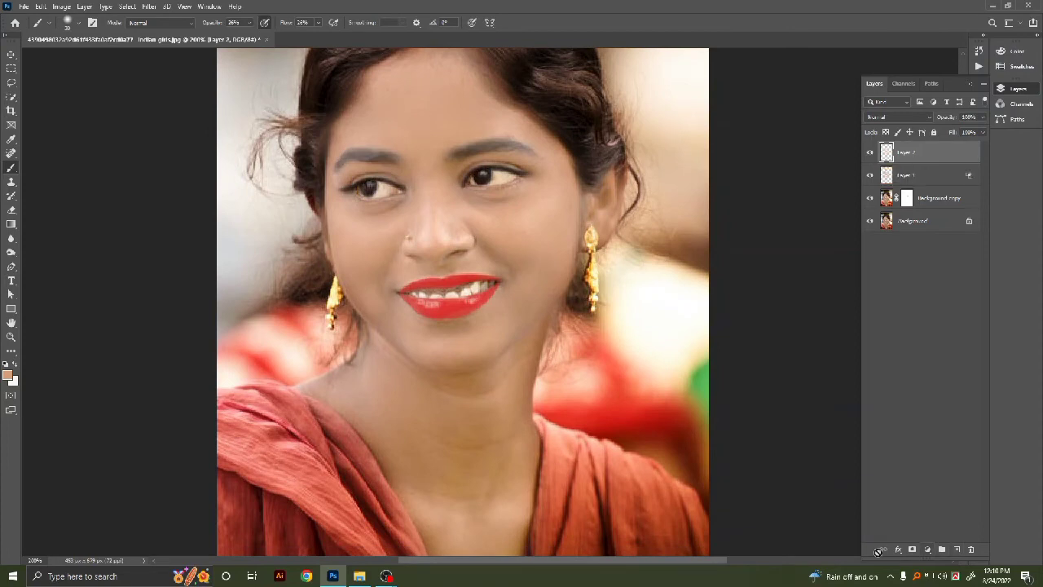
left_click(11, 83)
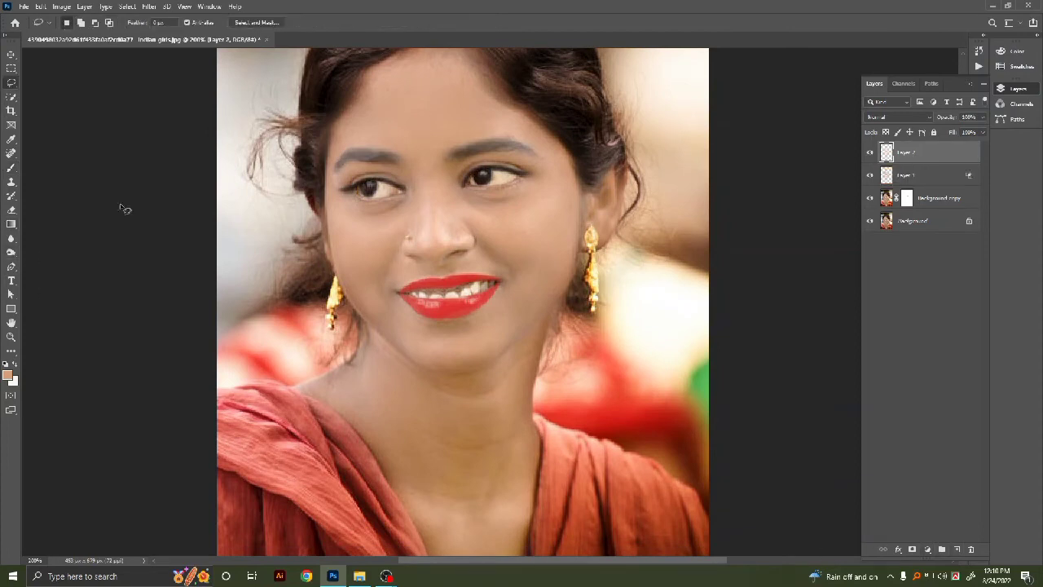
key("ctrl+bracketleft")
key("ctrl+bracketleft")
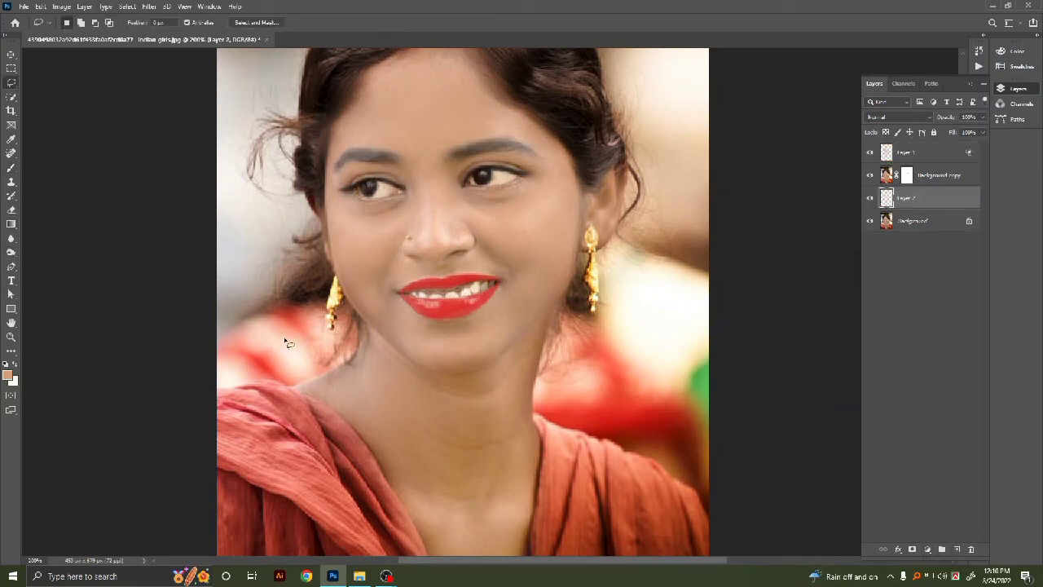
key("ctrl+minus")
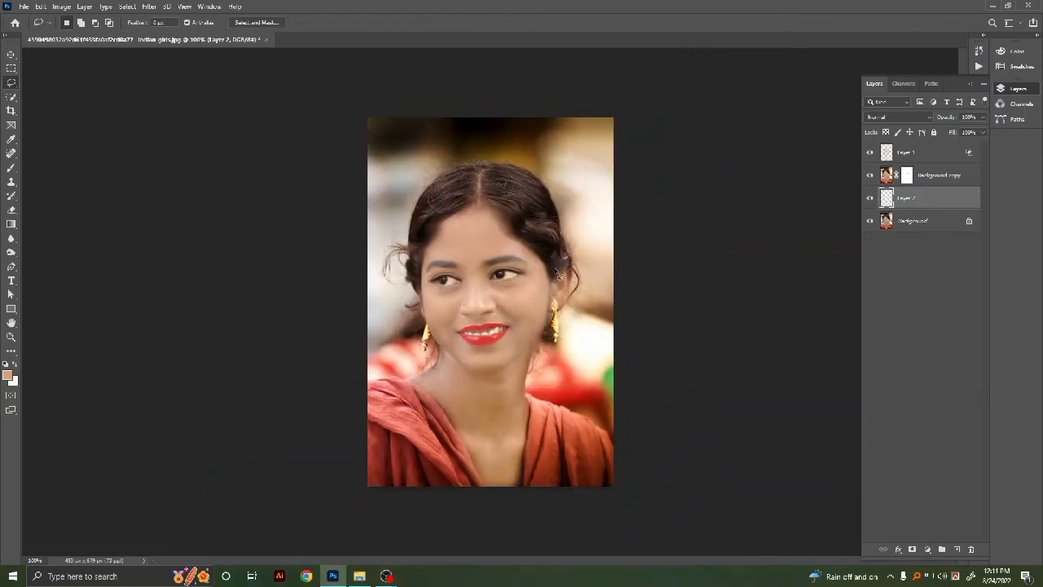
left_click_drag(937, 198, 925, 153)
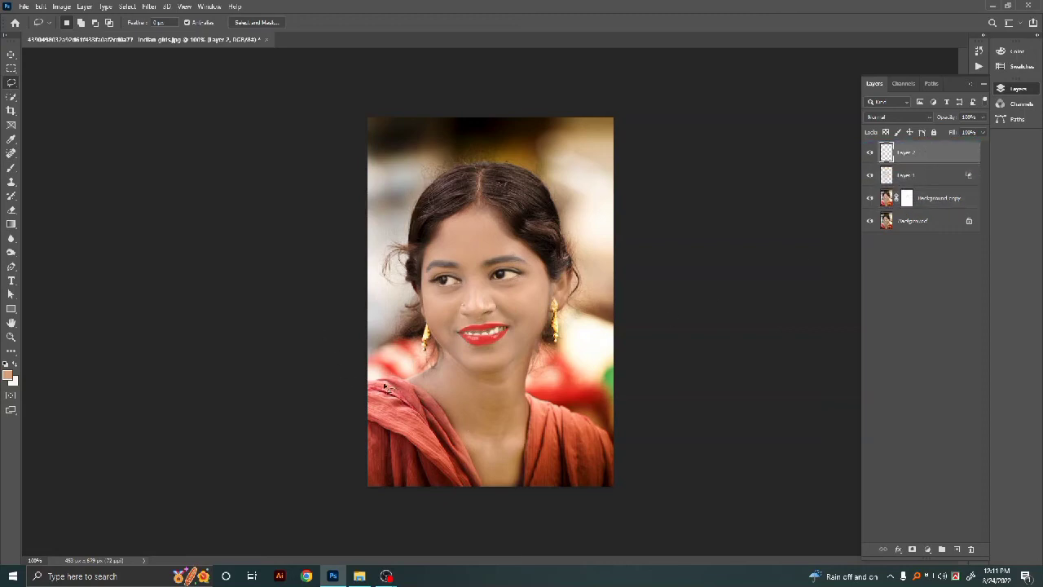
Outline the woman's clothing on both sides of the neckline with a Lasso selection
left_click_drag(390, 383, 406, 384)
left_click_drag(437, 404, 457, 432)
mouse_move(489, 489)
left_mouse_down()
mouse_move(522, 490)
mouse_move(527, 443)
left_mouse_up()
mouse_move(616, 440)
left_mouse_down()
mouse_move(614, 489)
mouse_move(379, 493)
mouse_move(367, 477)
mouse_move(371, 381)
left_mouse_up()
Add a Color Balance adjustment to the selected clothing, shifting the midtones to about +65 red, about −42 magenta, and toward yellow
left_click(929, 553)
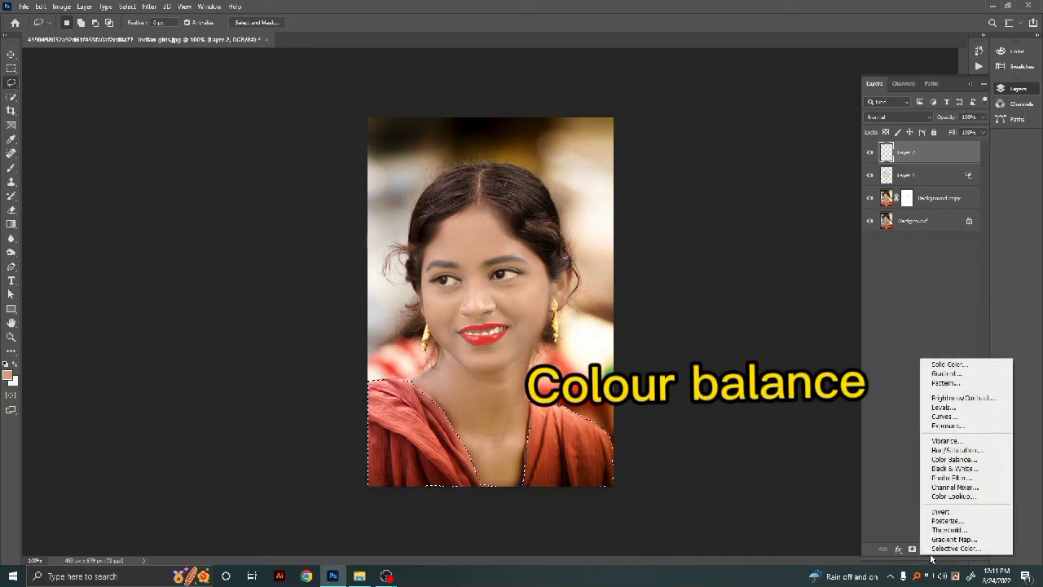
left_click(950, 461)
left_click_drag(879, 297, 868, 347)
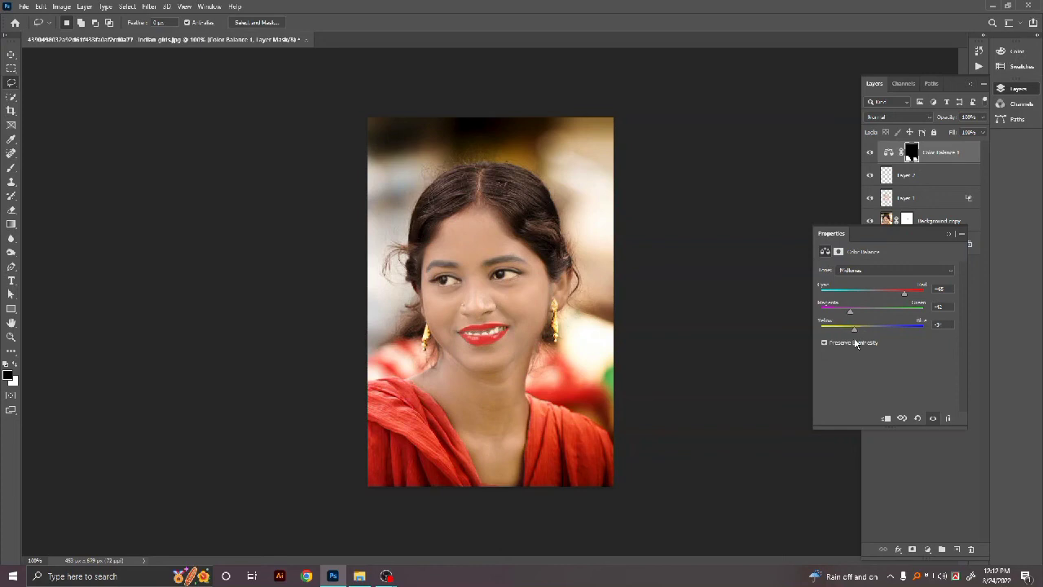
left_click(954, 236)
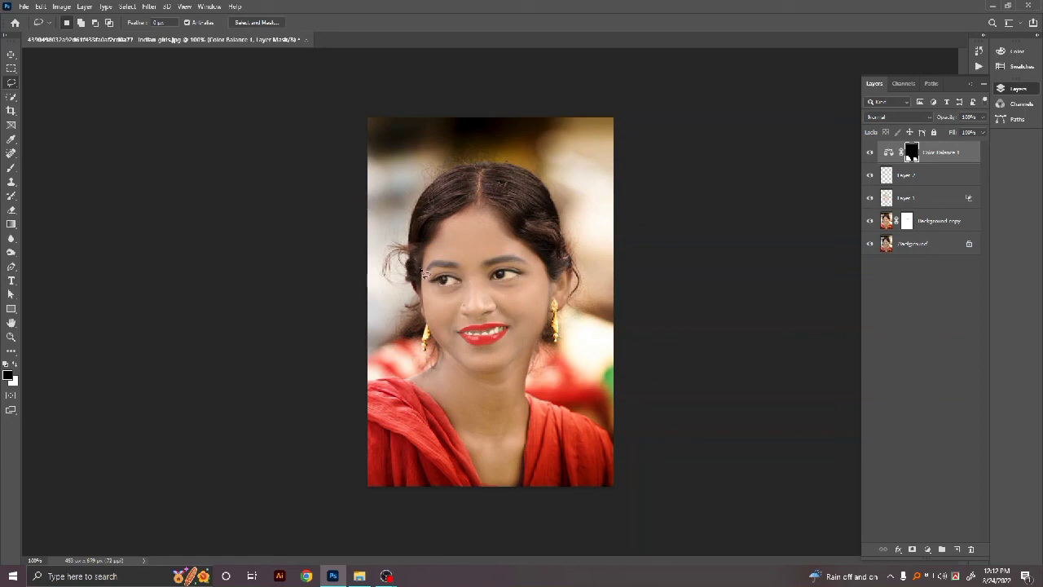
On Layer 1, darken both eyebrows with a small brush using the default black foreground colour
scroll(424, 275, "up", 2)
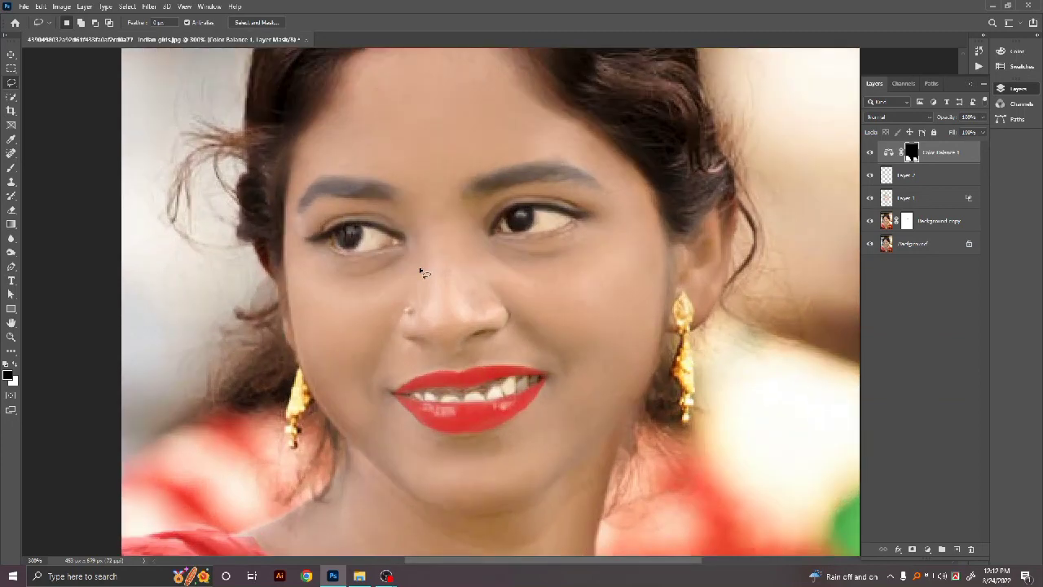
left_click(10, 167)
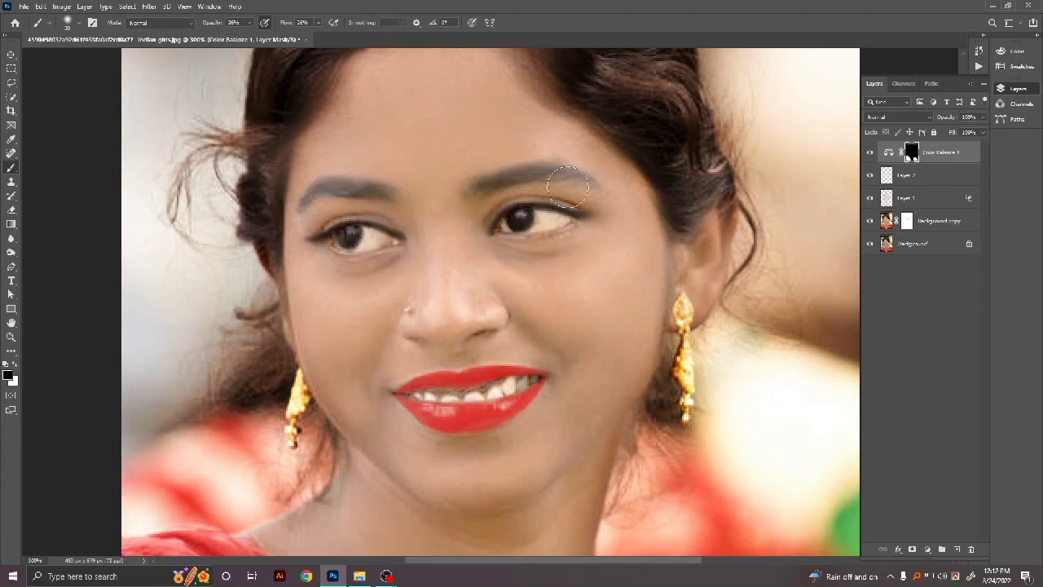
left_click(928, 197)
left_click(485, 192, "alt")
key("bracketleft")
key("bracketleft")
key("bracketleft")
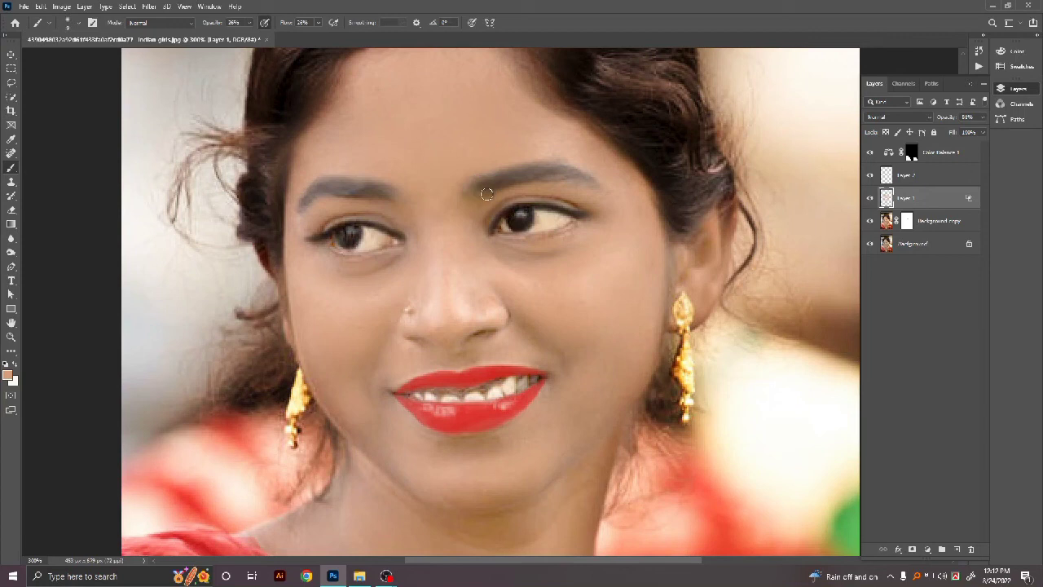
left_click(4, 366)
mouse_move(478, 188)
left_mouse_down()
mouse_move(536, 166)
mouse_move(477, 190)
mouse_move(593, 179)
left_mouse_up()
mouse_move(383, 184)
left_mouse_down()
mouse_move(300, 198)
mouse_move(352, 189)
left_mouse_up()
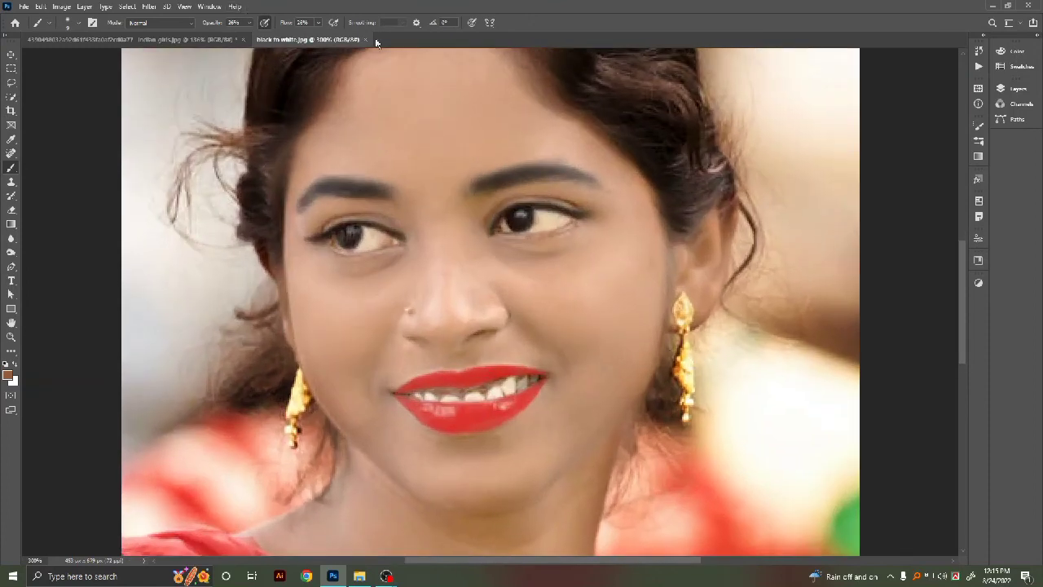
Compare the retouched image in black to white.jpg with the original portrait in the other open document
scroll(463, 146, "down", 5)
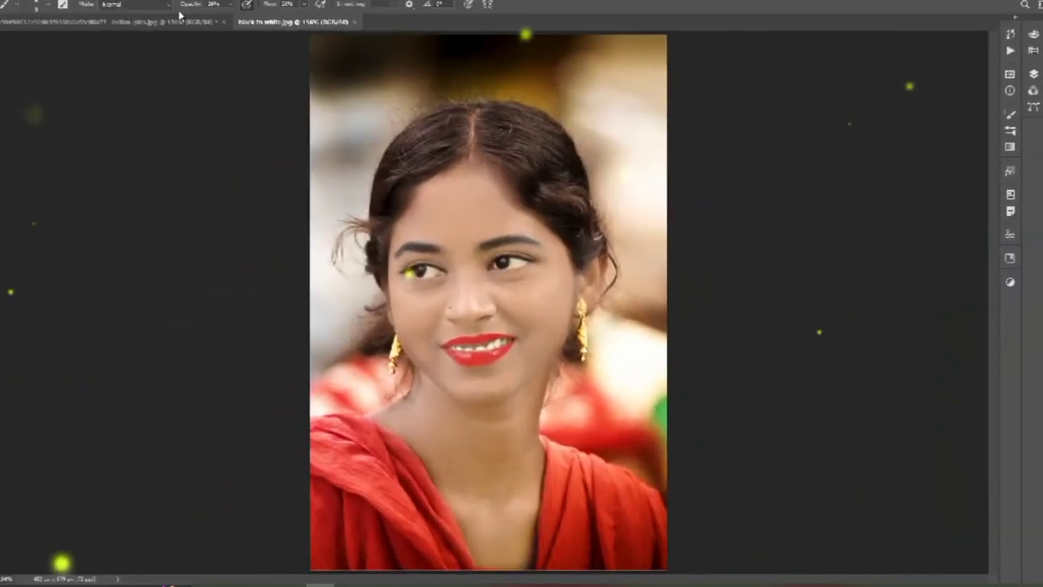
left_click(186, 25)
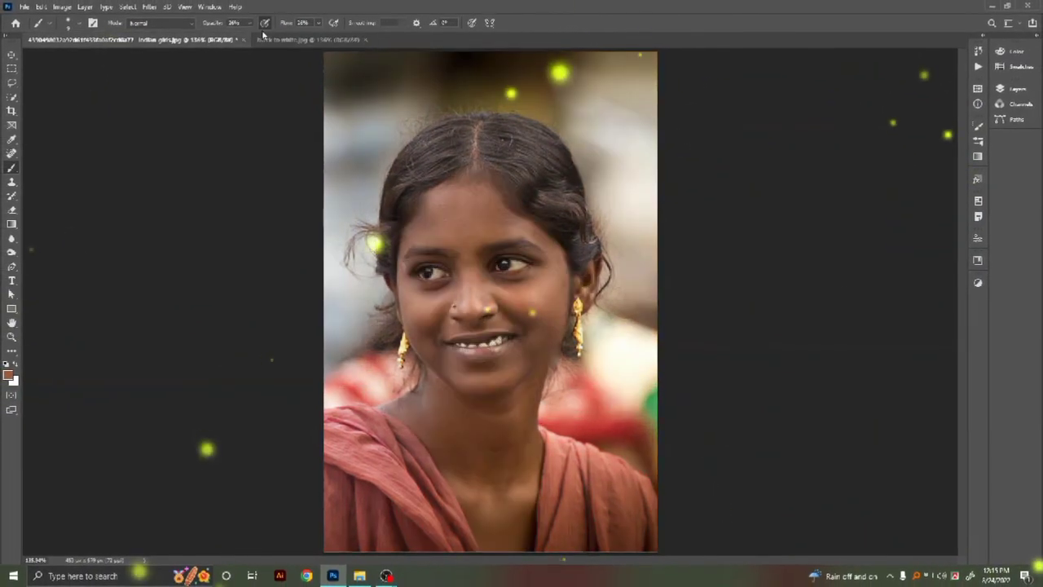